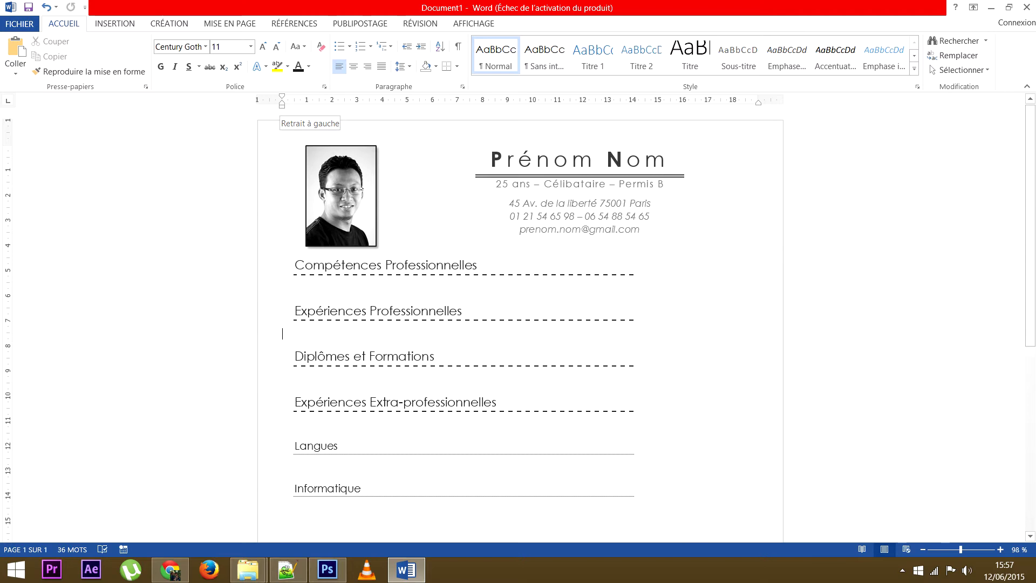
Enter the period 2013 – 2015 on the blank line under Expériences Professionnelles, followed by a tab space.
{"action": "type", "text": "2015"}
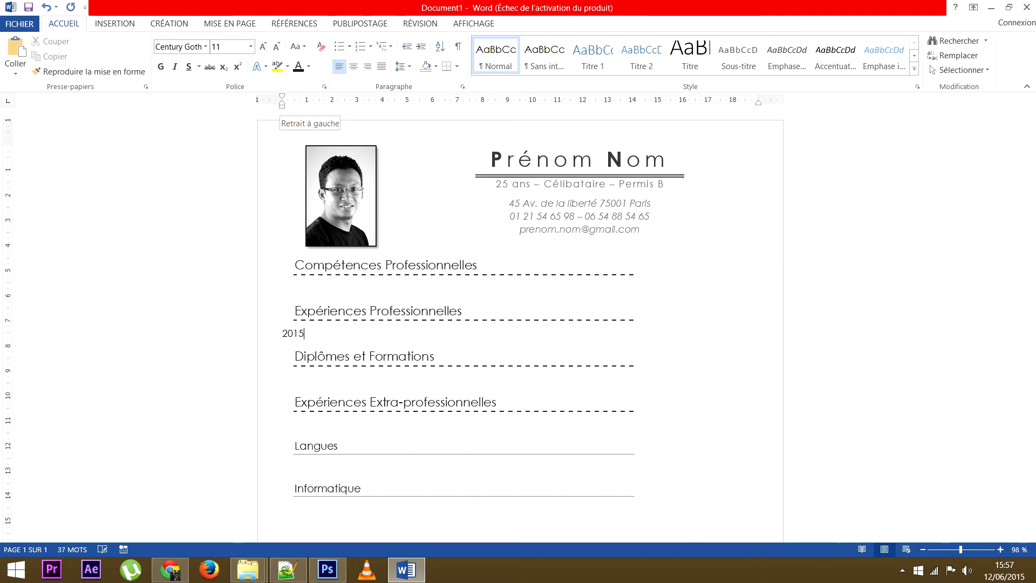
{"action": "type", "text": " - 203"}
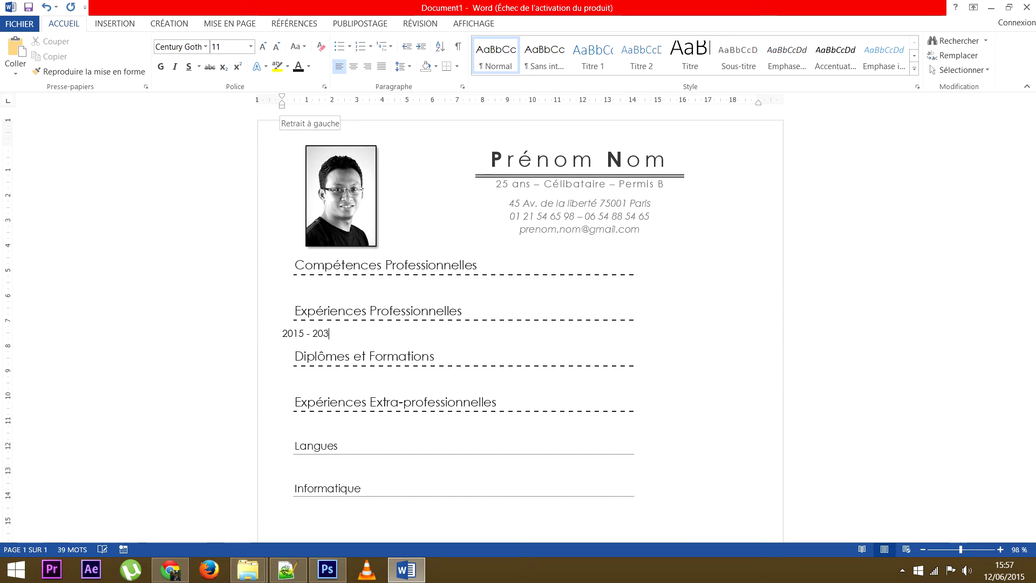
{"action": "key", "text": "BackSpace"}
{"action": "type", "text": "13"}
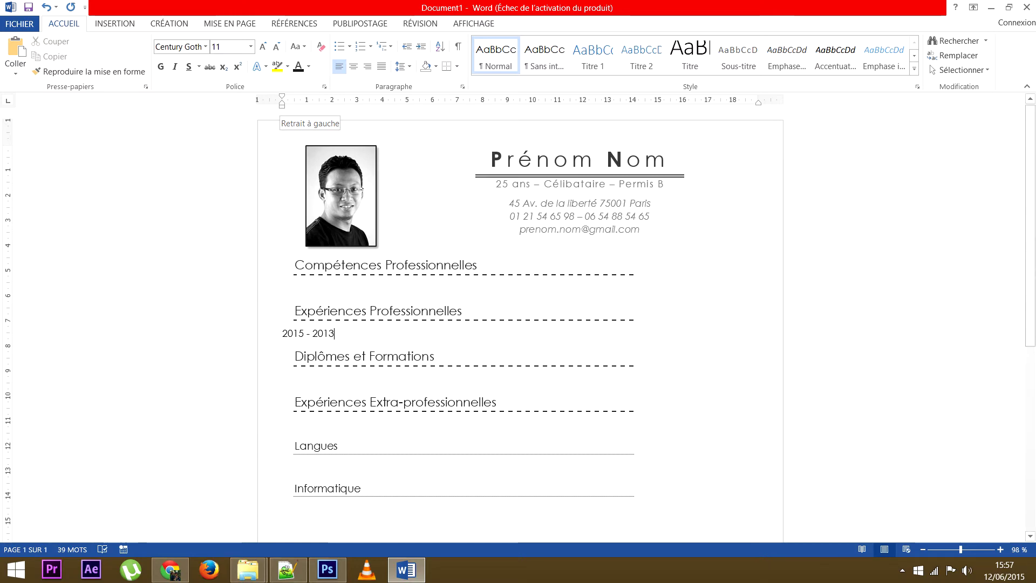
{"action": "left_click_drag", "start_coordinate": [299, 333], "coordinate": [303, 334]}
{"action": "type", "text": "3"}
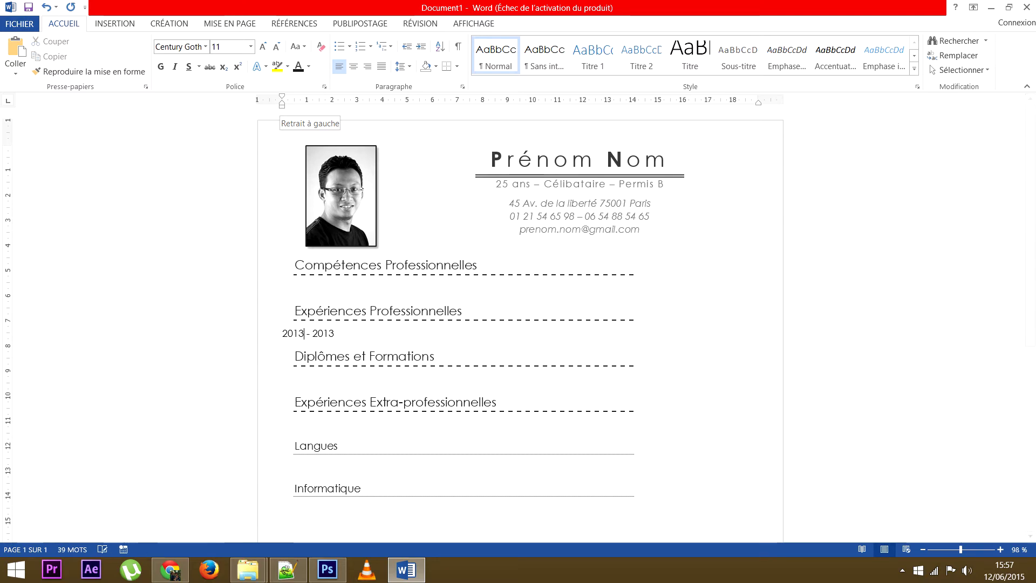
{"action": "key", "text": "BackSpace"}
{"action": "type", "text": "5"}
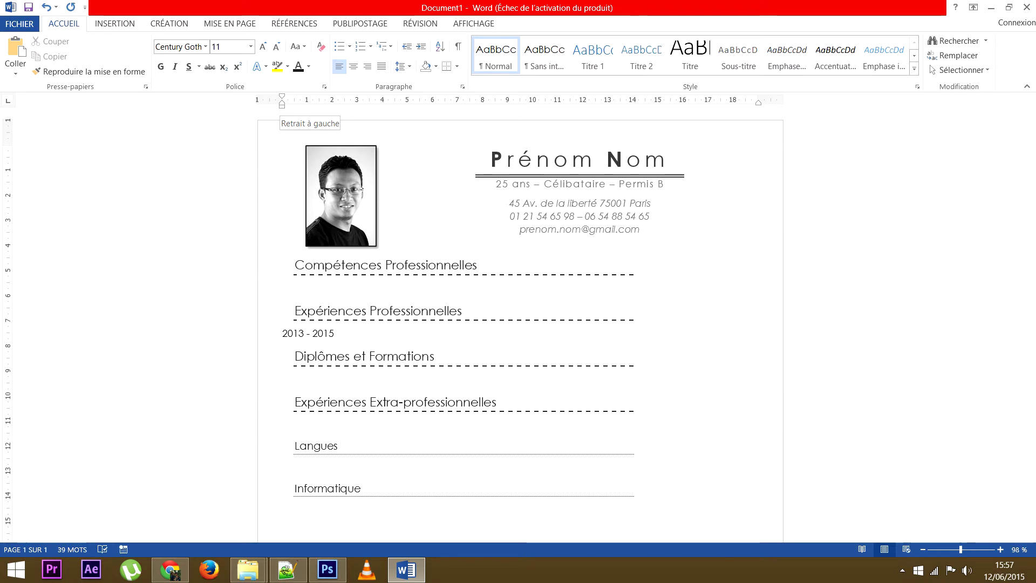
{"action": "key", "text": "Tab"}
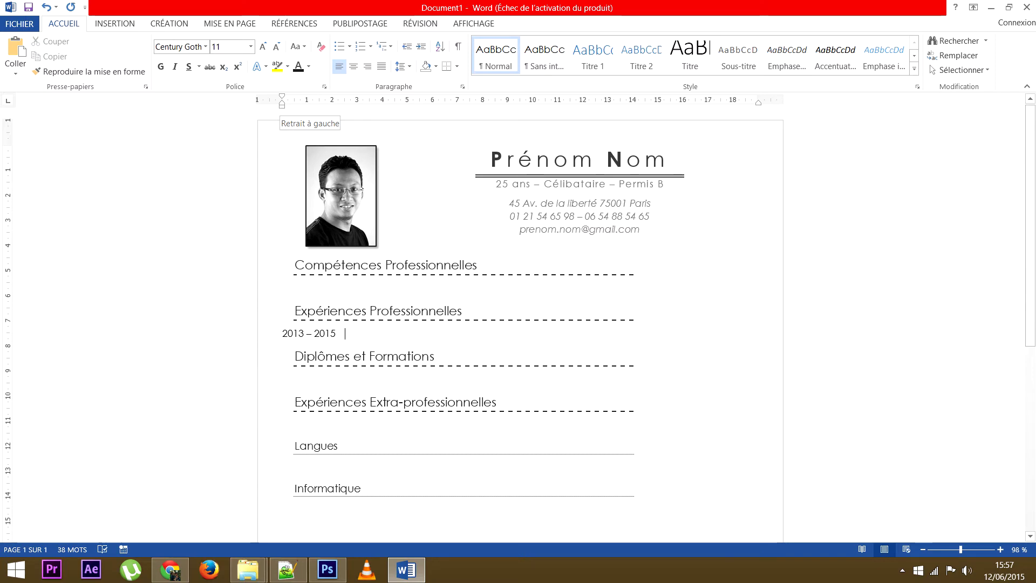
Complete the 2013 – 2015 entry with "intitulé du poste" and, set apart by a tab space, "Entreprise (Paris)".
{"action": "key", "text": "Tab"}
{"action": "type", "text": "intitu"}
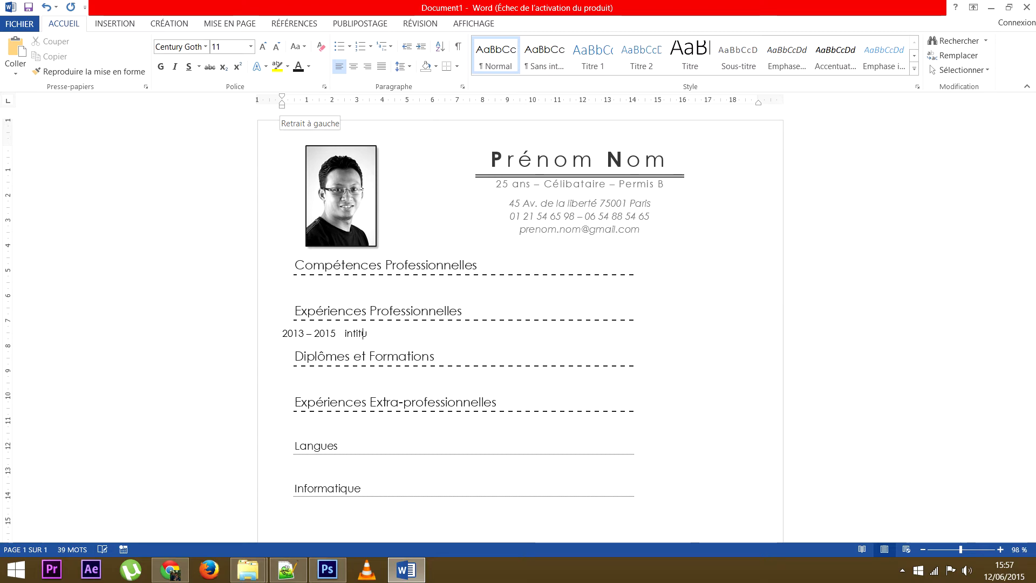
{"action": "type", "text": "lé du poste"}
{"action": "type", "text": "Entre"}
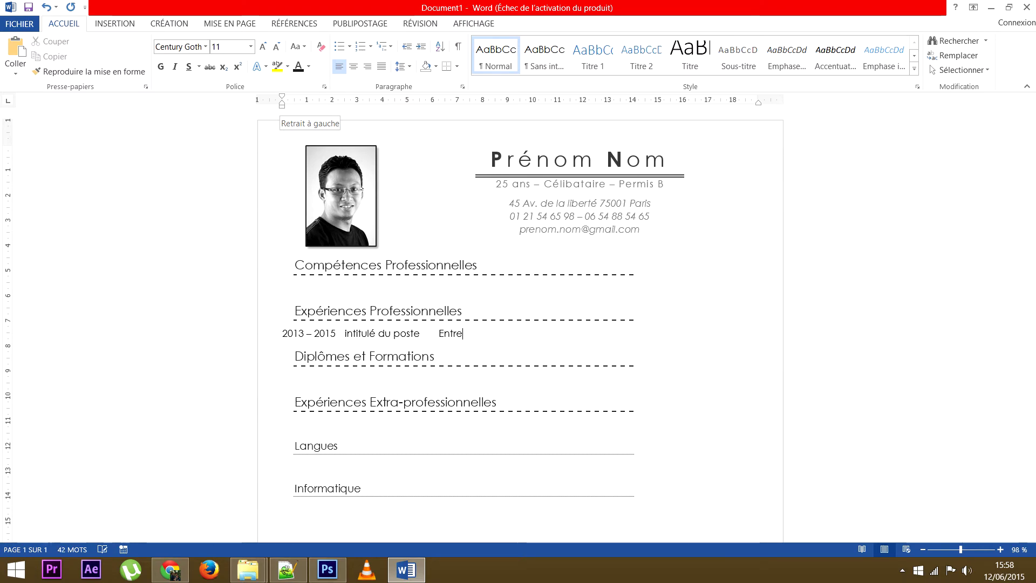
{"action": "type", "text": "prise ("}
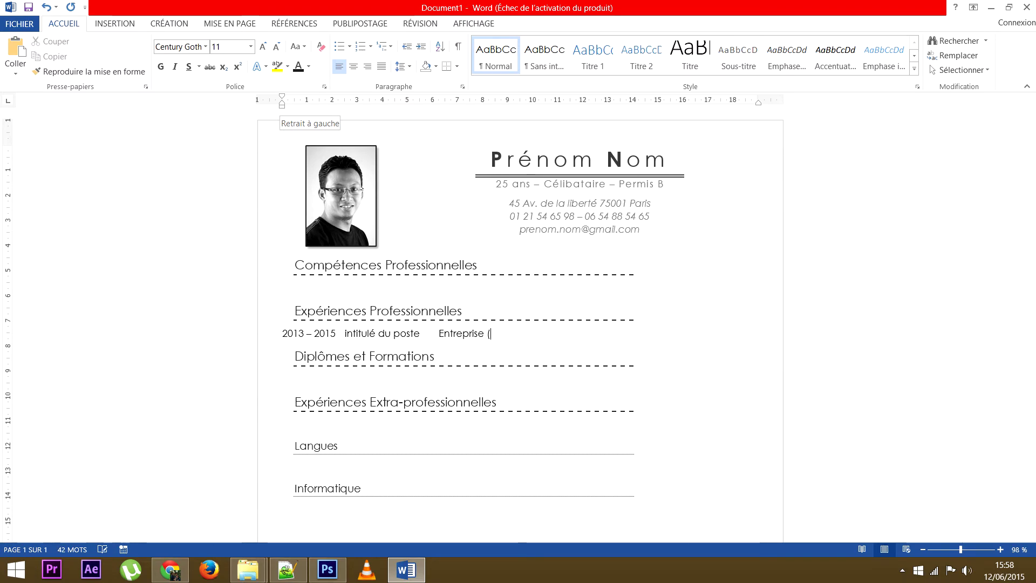
{"action": "type", "text": "Paris)"}
Start a second experience line with the period "2010 - 2013", spacing the hyphen on both sides and adding a tab space.
{"action": "key", "text": "Return"}
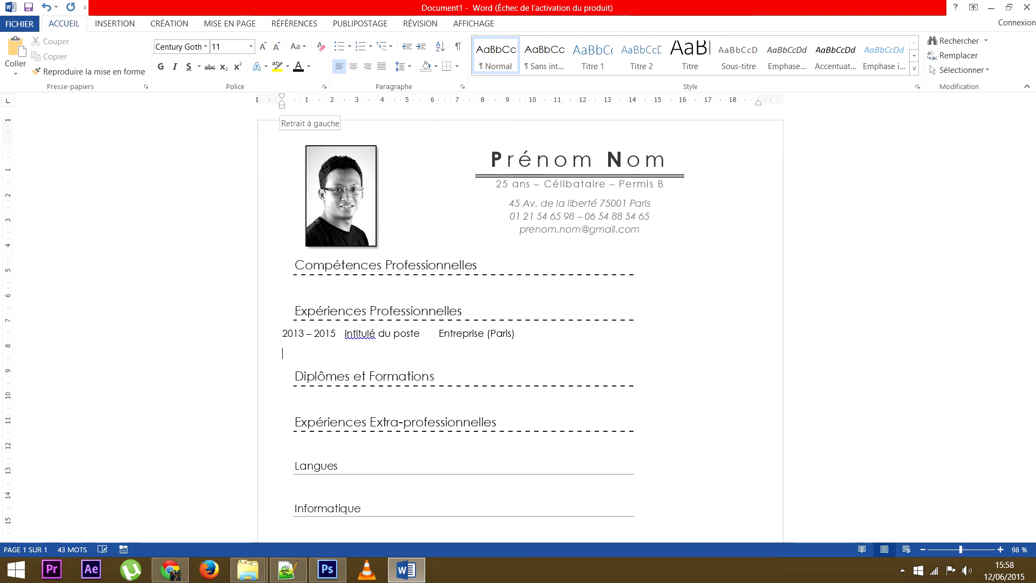
{"action": "type", "text": "201"}
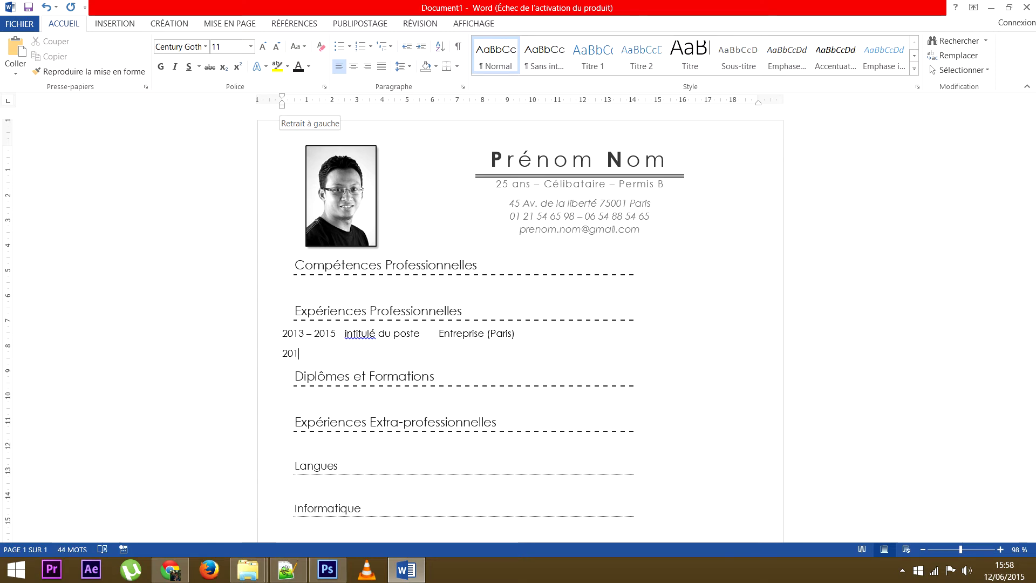
{"action": "type", "text": "0-2013"}
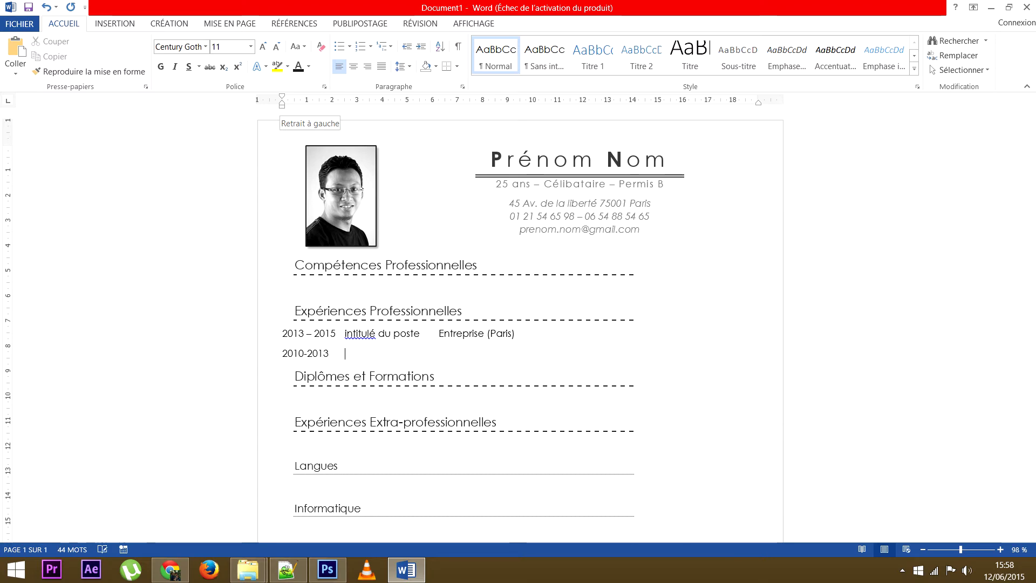
{"action": "key", "text": "Tab"}
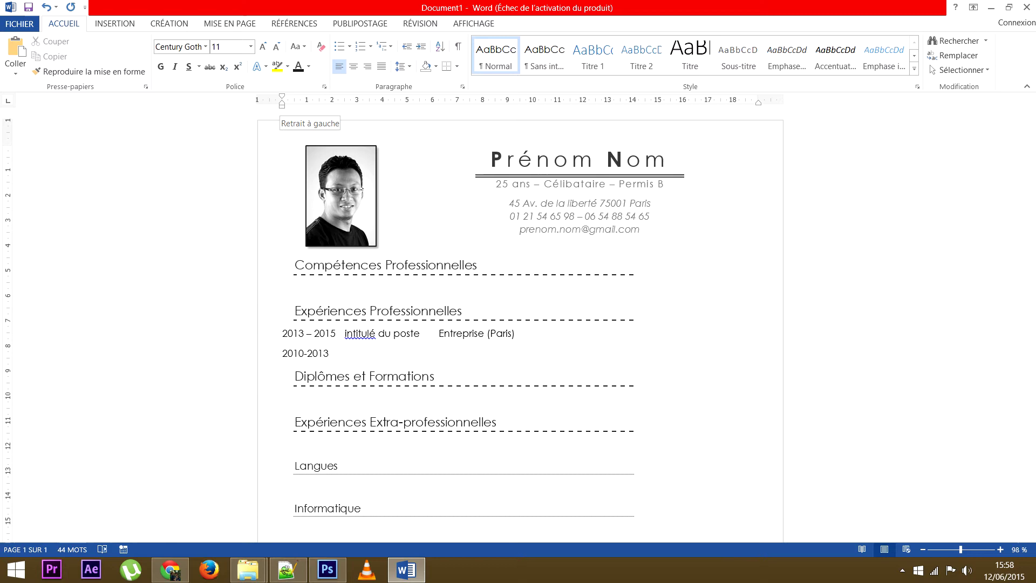
{"action": "key", "text": "Left"}
{"action": "key", "text": "Left"}
{"action": "key", "text": "Left"}
{"action": "key", "text": "Left"}
{"action": "key", "text": "Left"}
{"action": "key", "text": "Left"}
{"action": "key", "text": "Right"}
{"action": "left_click", "coordinate": [309, 353]}
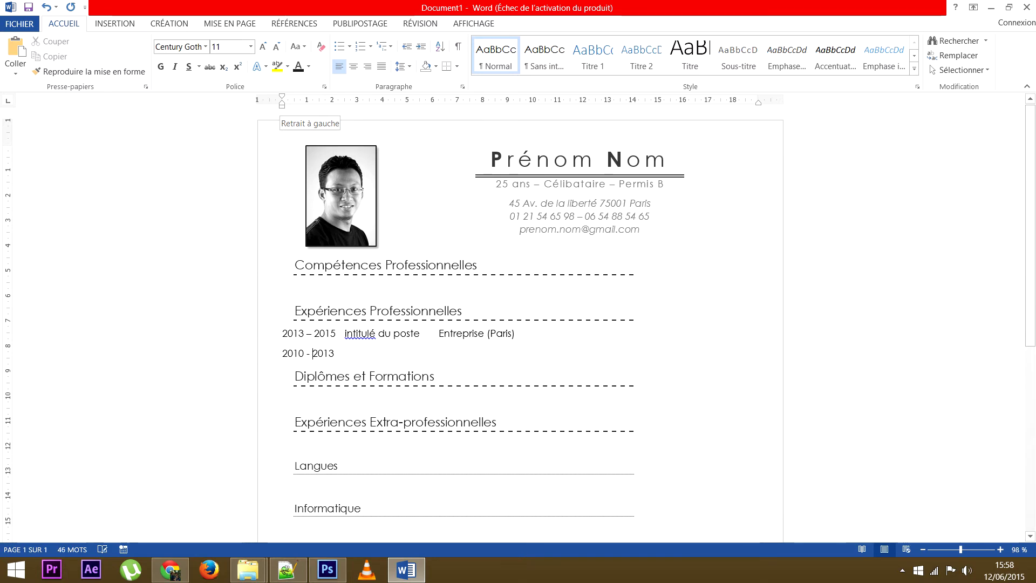
Complete the 2010 - 2013 entry with "Intitulé du poste numéro 2" and "Entreprise (Nantes)".
{"action": "type", "text": "In"}
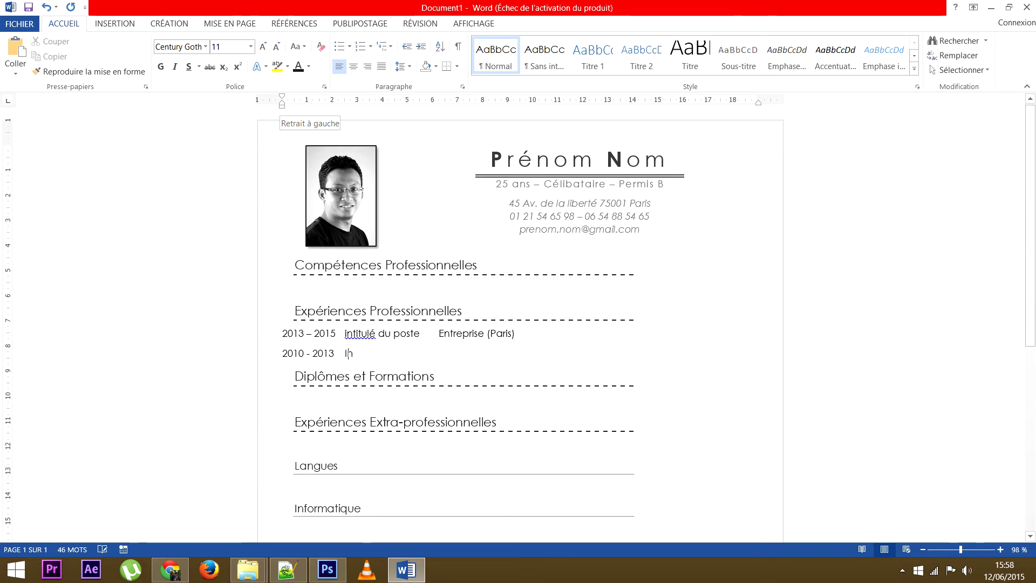
{"action": "type", "text": "titulé du"}
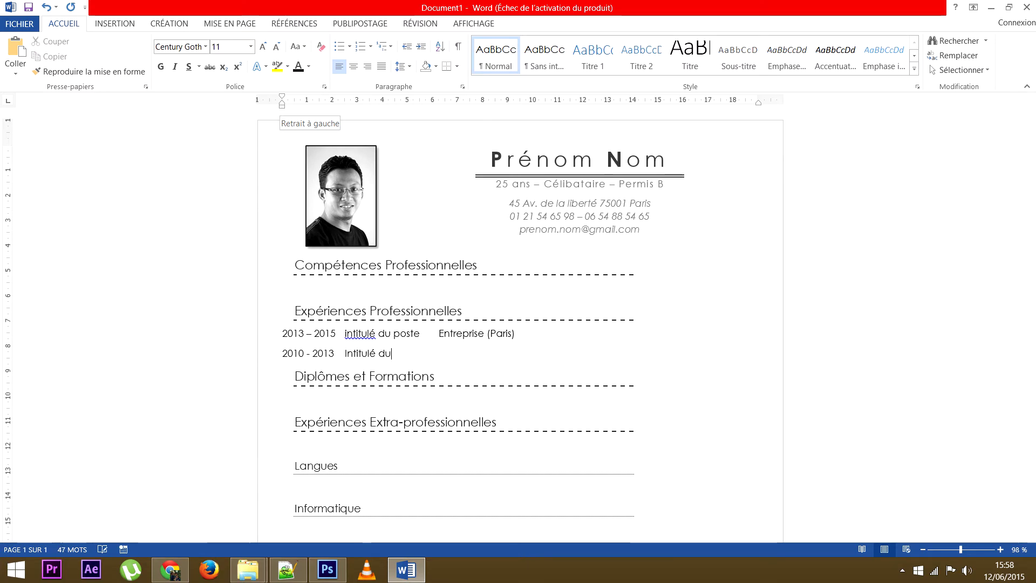
{"action": "type", "text": " poste "}
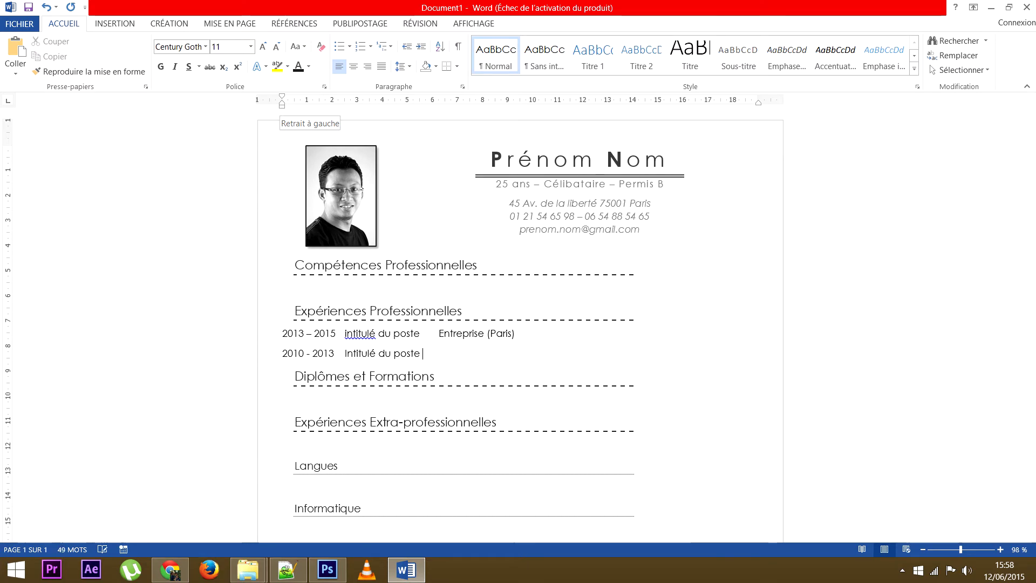
{"action": "type", "text": "numéro"}
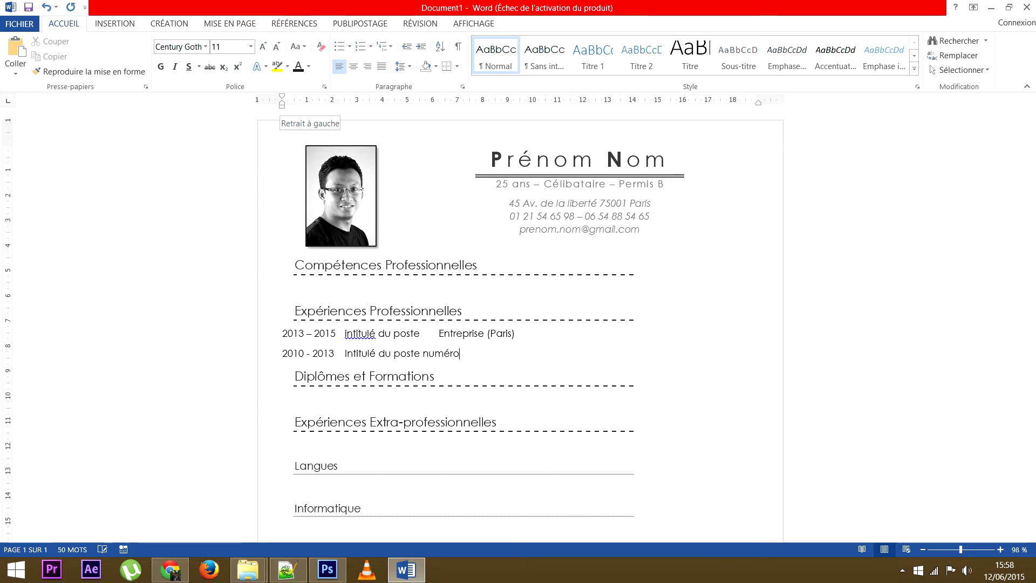
{"action": "type", "text": " 2"}
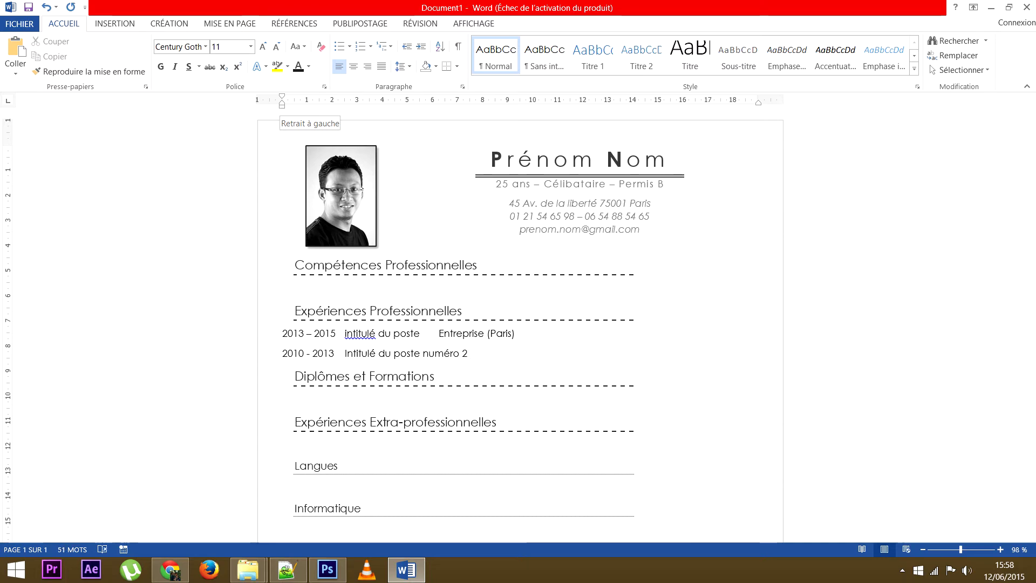
{"action": "type", "text": " Entr"}
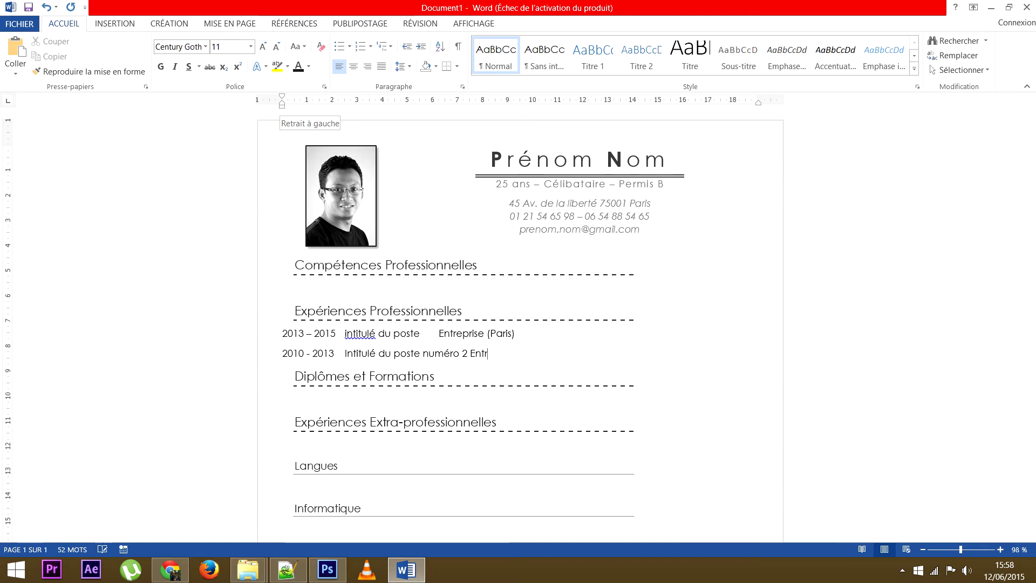
{"action": "type", "text": "eprise"}
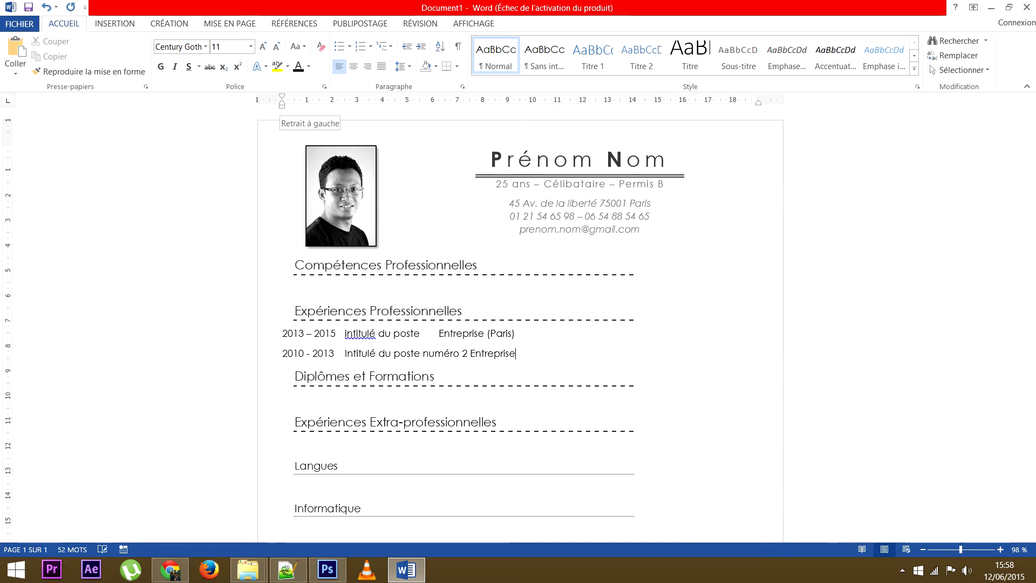
{"action": "type", "text": " (M"}
{"action": "key", "text": "BackSpace"}
{"action": "type", "text": "Nantes)"}
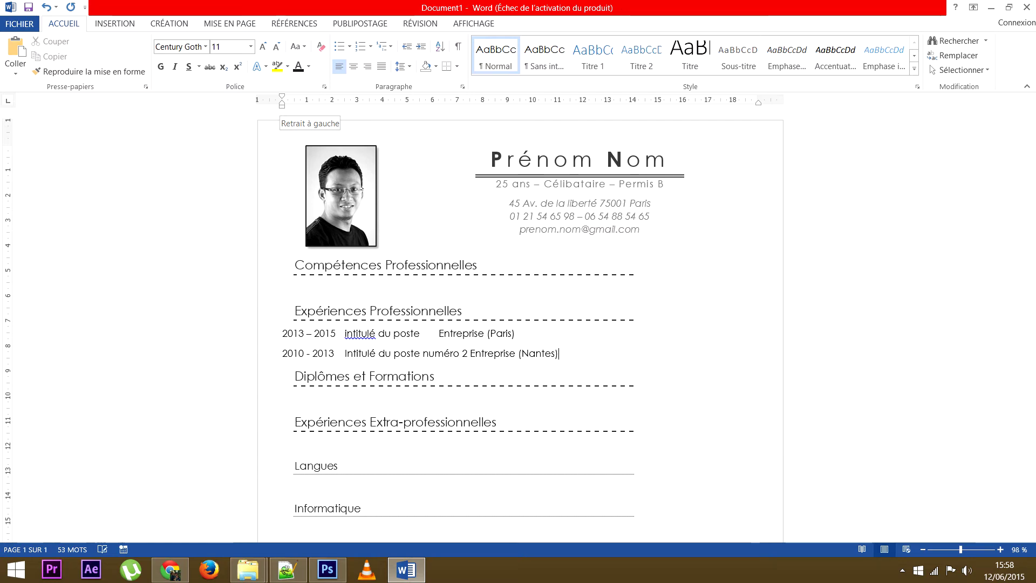
Start a third experience line with the period 2008 – 2010, followed by a tab space.
{"action": "key", "text": "Return"}
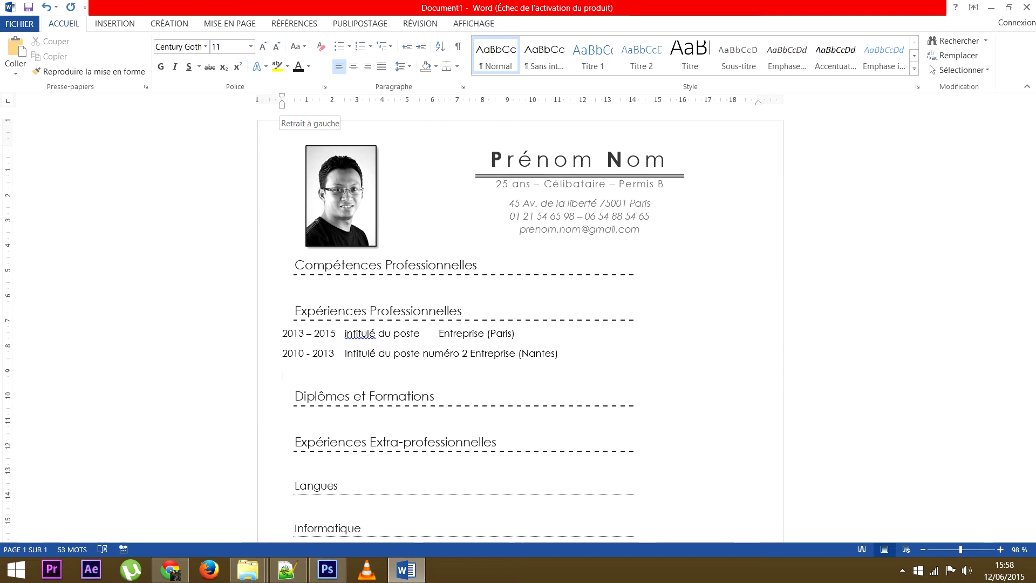
{"action": "type", "text": "2008"}
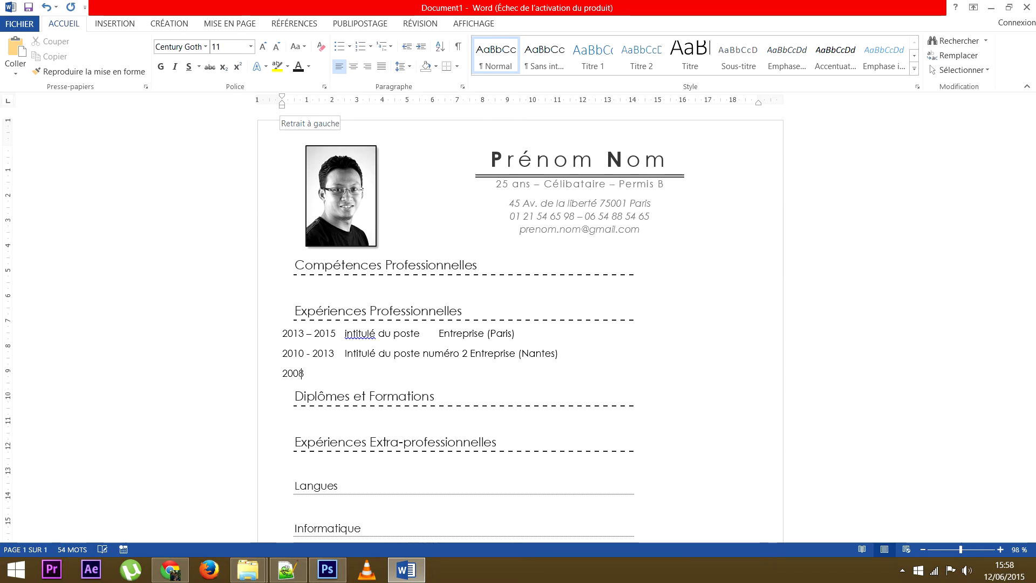
{"action": "type", "text": " - 2010"}
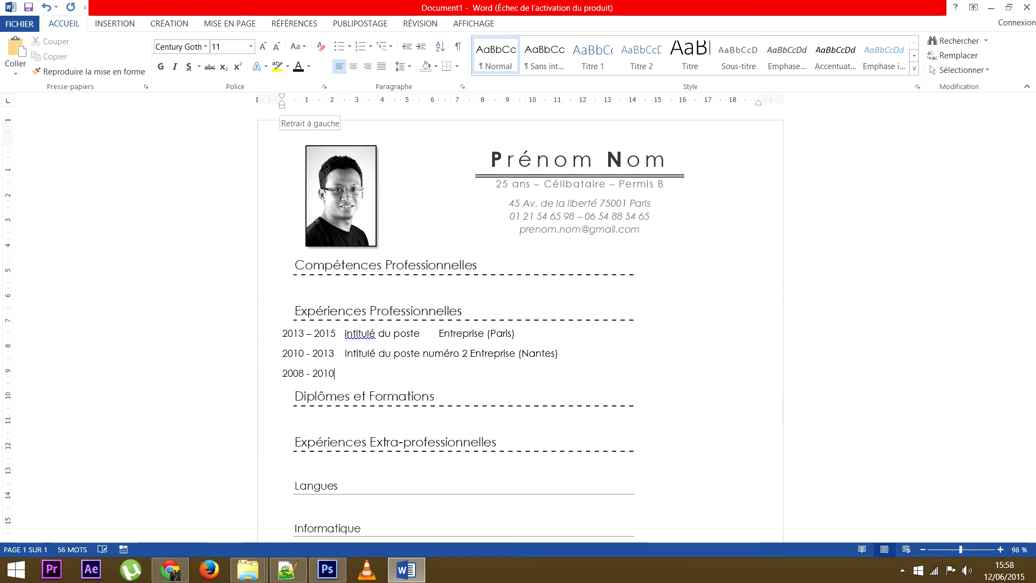
{"action": "key", "text": "Tab"}
Complete the 2008 – 2010 entry with "Intitulé du poste numéro 3" and "Entreprise (Lyon)".
{"action": "type", "text": "Int"}
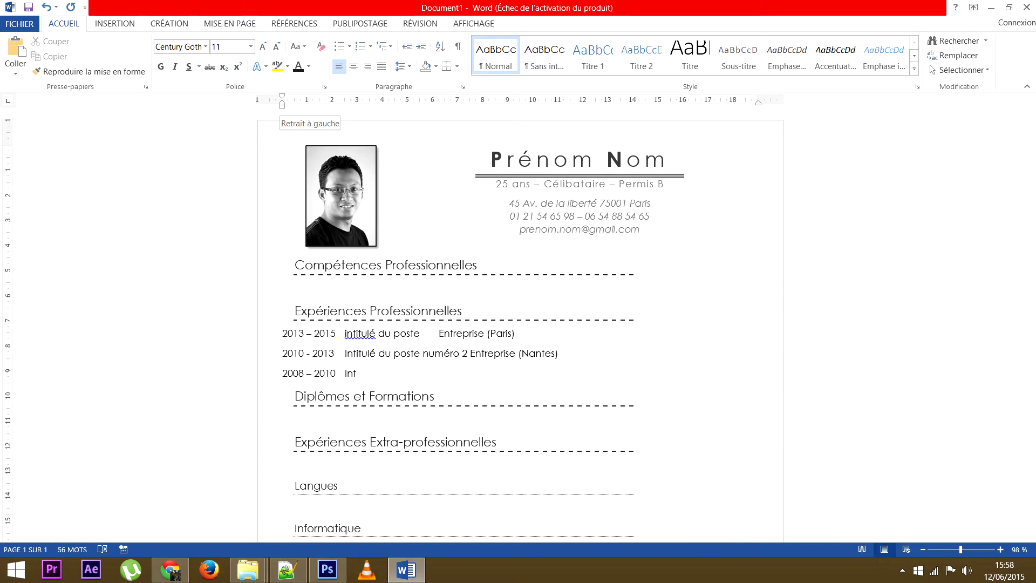
{"action": "type", "text": "itulé "}
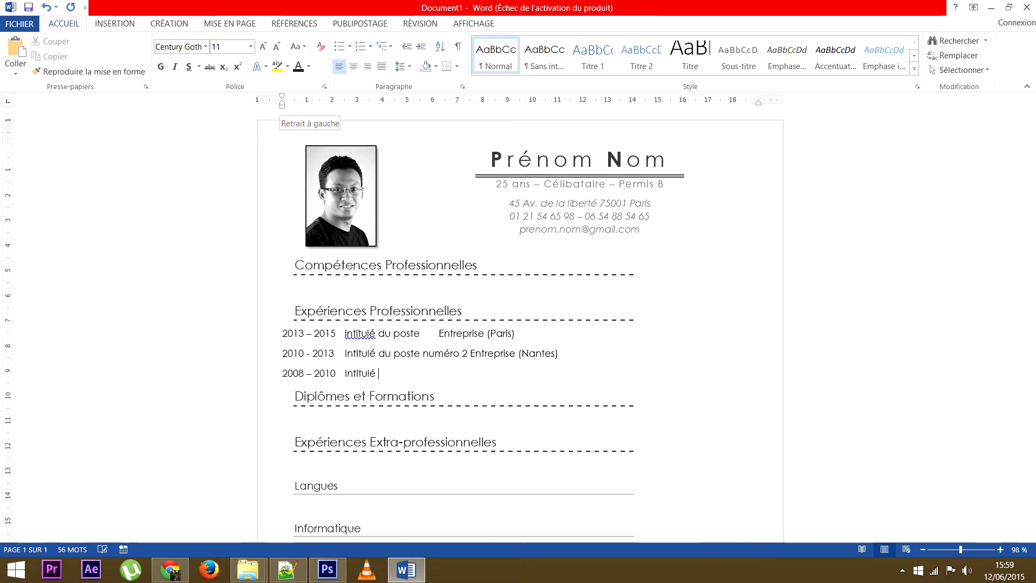
{"action": "type", "text": "du poste numéro"}
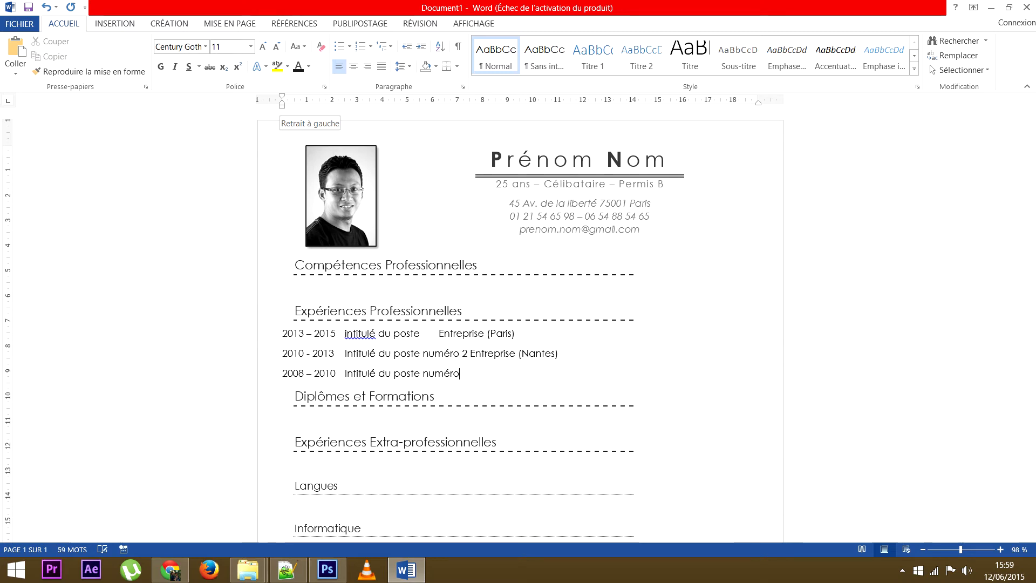
{"action": "type", "text": " 3 Entreprise ("}
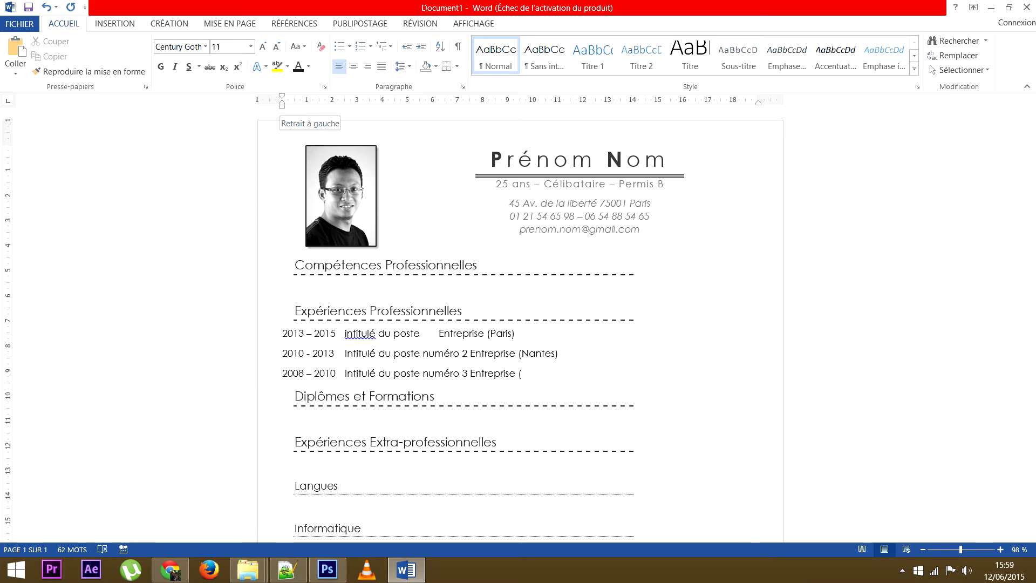
{"action": "type", "text": "Lyin"}
{"action": "type", "text": "on)"}
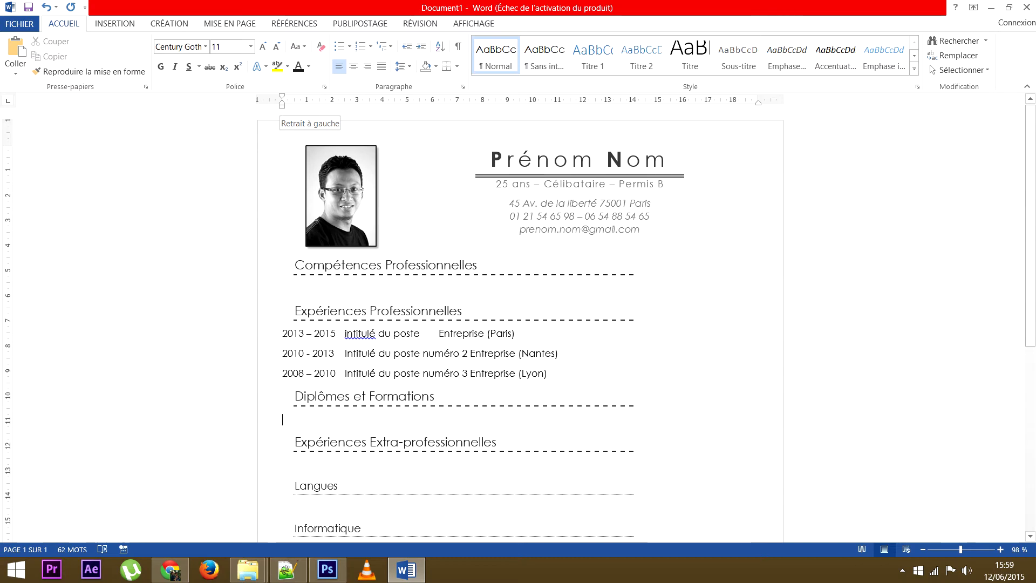
Start the first entry under Diplômes et Formations with the period "2006 – 2008", followed by a tab space.
{"action": "type", "text": "20"}
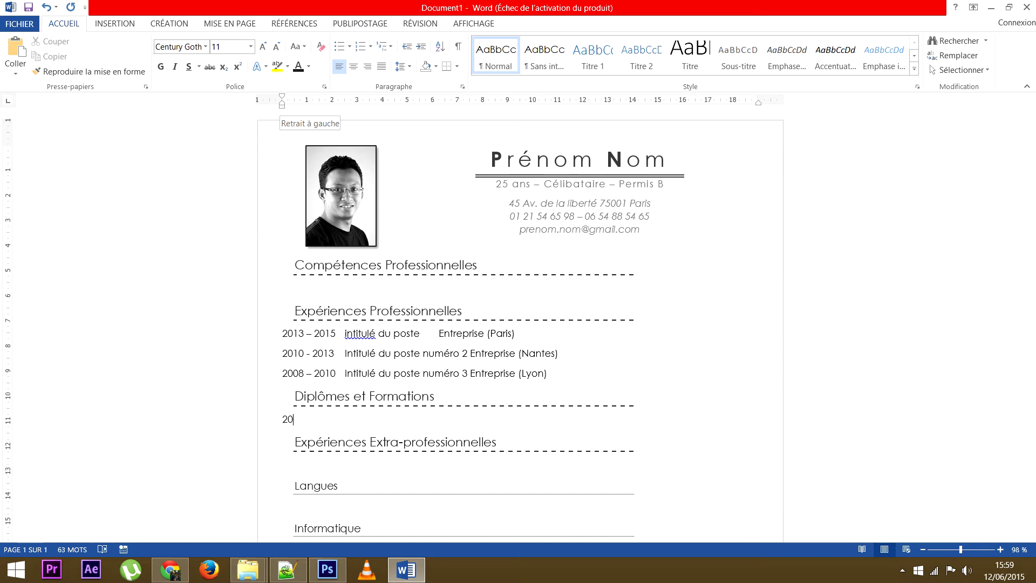
{"action": "type", "text": "06 - 2008"}
{"action": "key", "text": "Tab"}
Complete the 2006 – 2008 entry with "Master 2 en Word" and, after a tab space, "Université paris 18".
{"action": "type", "text": "Master 2"}
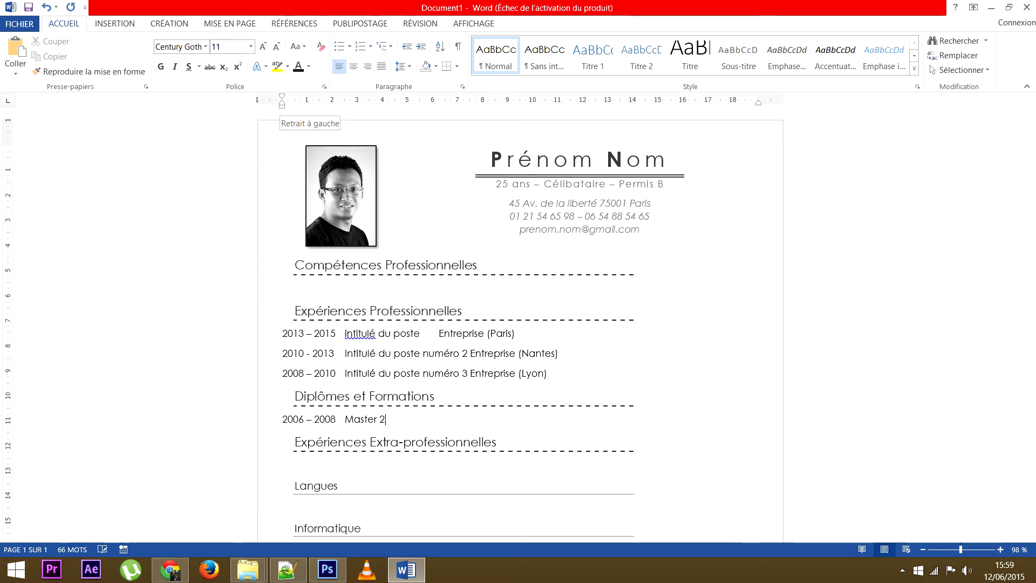
{"action": "type", "text": " en W"}
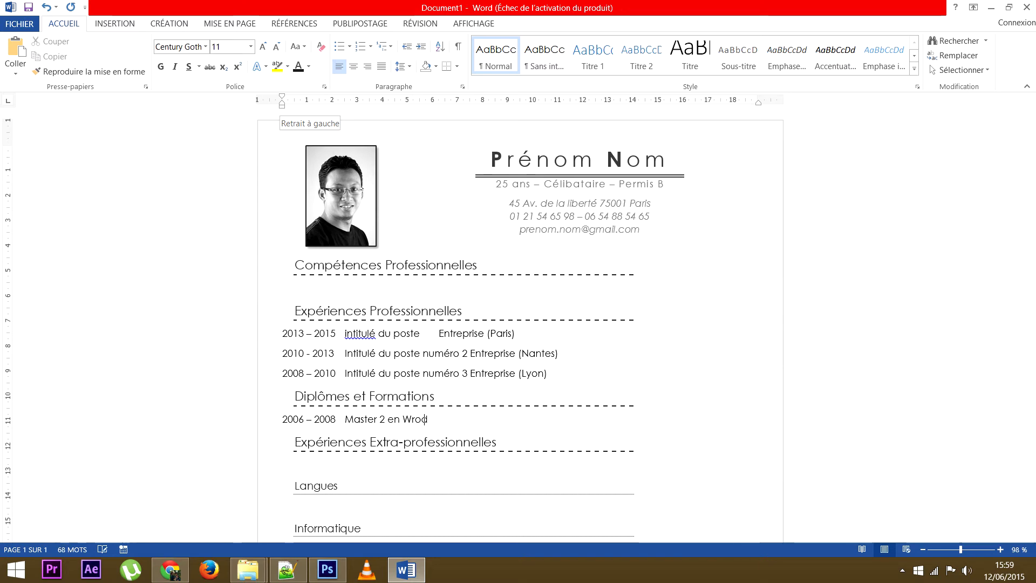
{"action": "type", "text": "ord\t"}
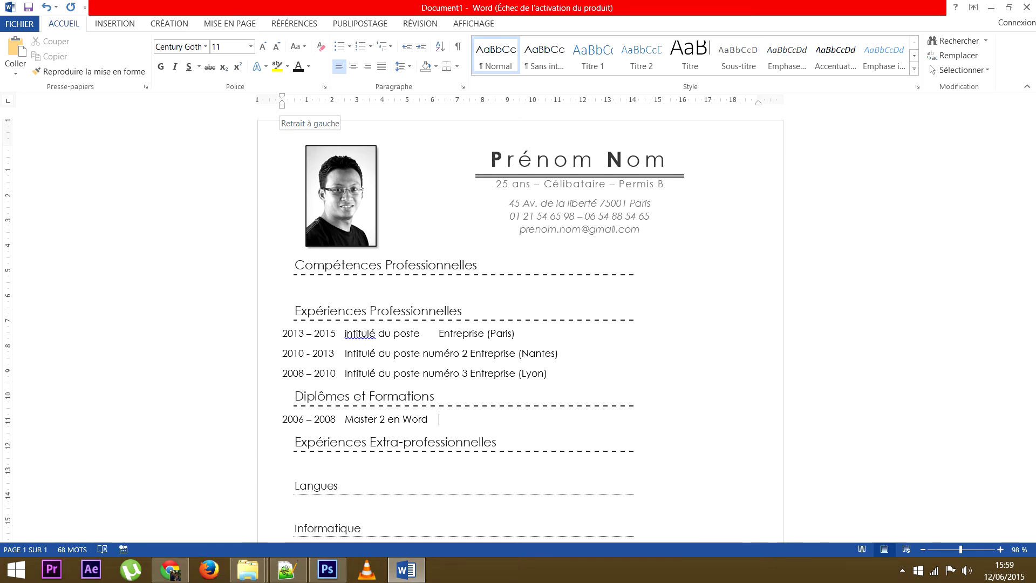
{"action": "type", "text": "Uni"}
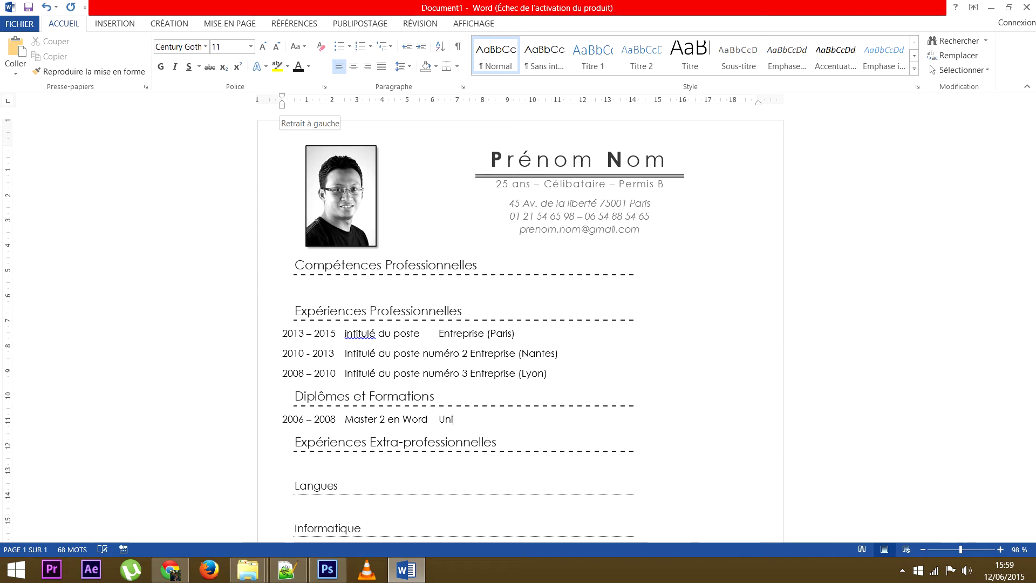
{"action": "type", "text": "versité"}
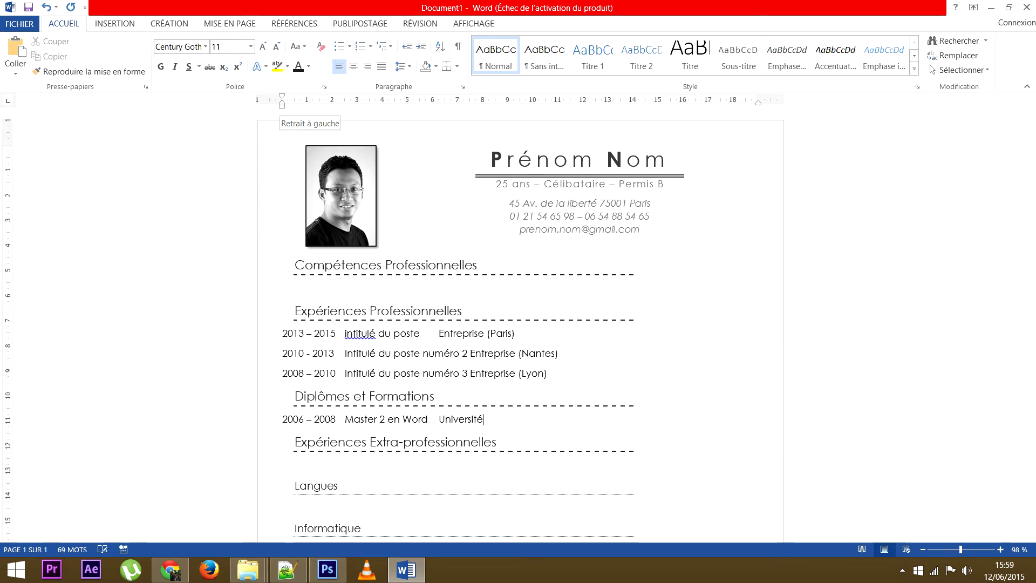
{"action": "type", "text": " paris"}
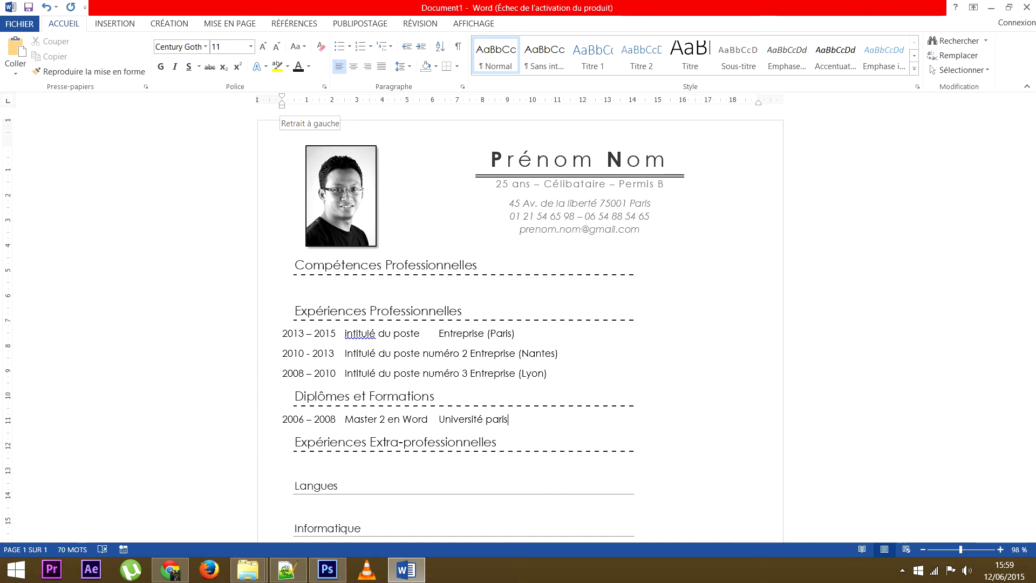
{"action": "type", "text": " 18"}
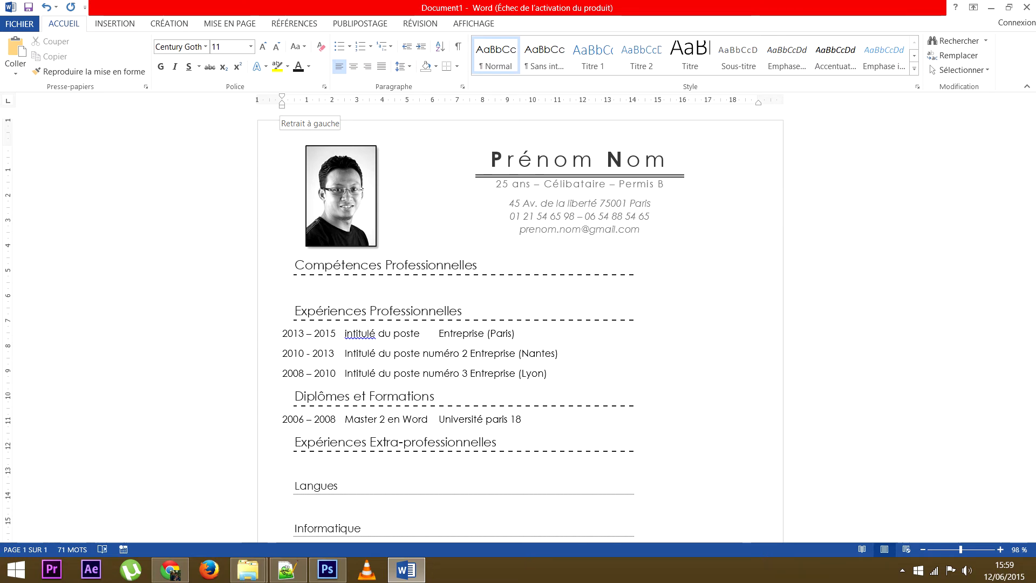
Capitalise the first letter of the city in the 2006 – 2008 entry so it reads "Université Paris 18".
{"action": "key", "text": "Left"}
{"action": "key", "text": "Left"}
{"action": "key", "text": "Left"}
{"action": "key", "text": "Left"}
{"action": "key", "text": "Left"}
{"action": "key", "text": "Left"}
{"action": "key", "text": "Left"}
{"action": "key", "text": "BackSpace"}
{"action": "type", "text": "P"}
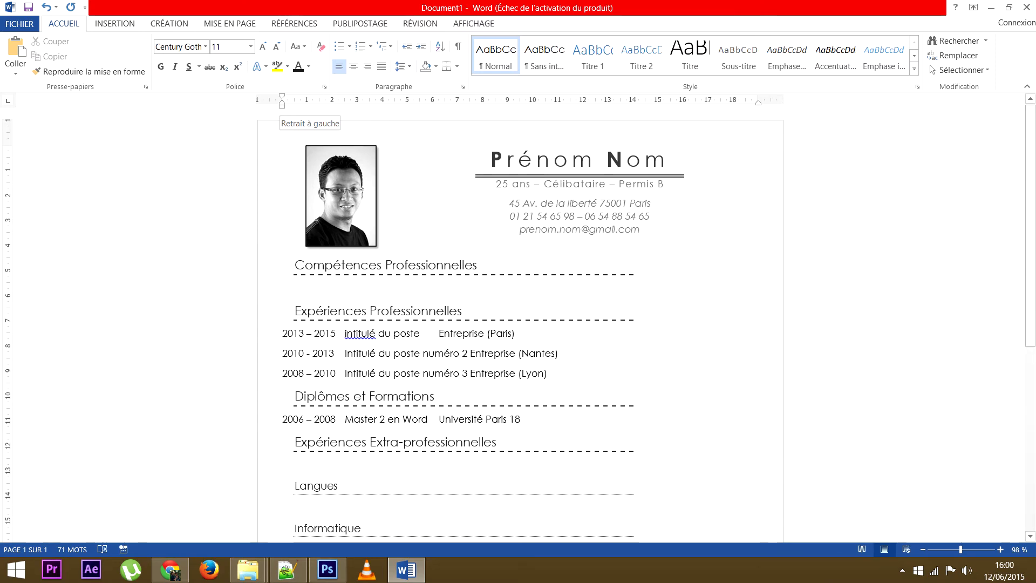
Start a second diploma line with the period "2004 – 2006", followed by a tab space.
{"action": "key", "text": "End"}
{"action": "key", "text": "Return"}
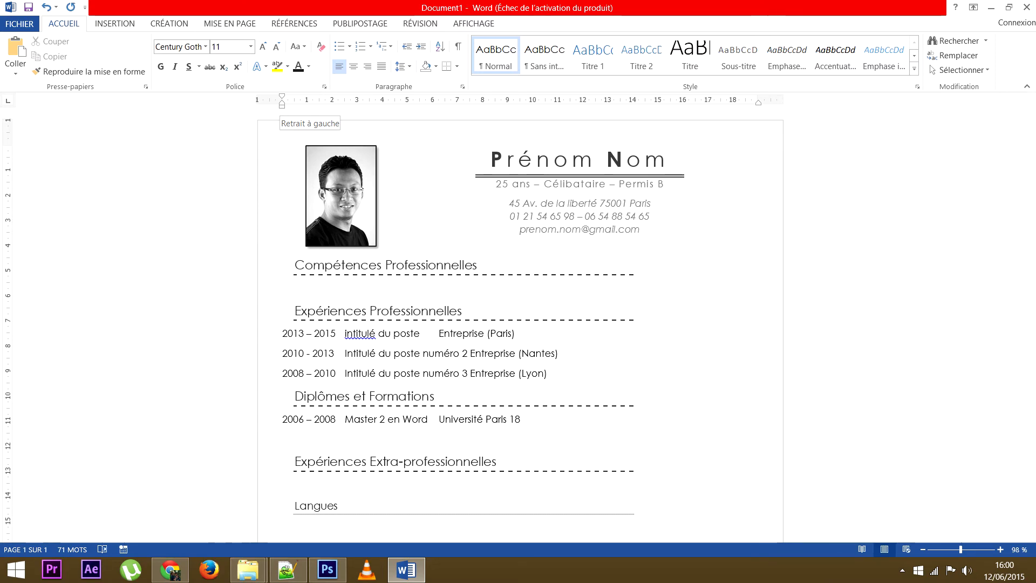
{"action": "type", "text": "200"}
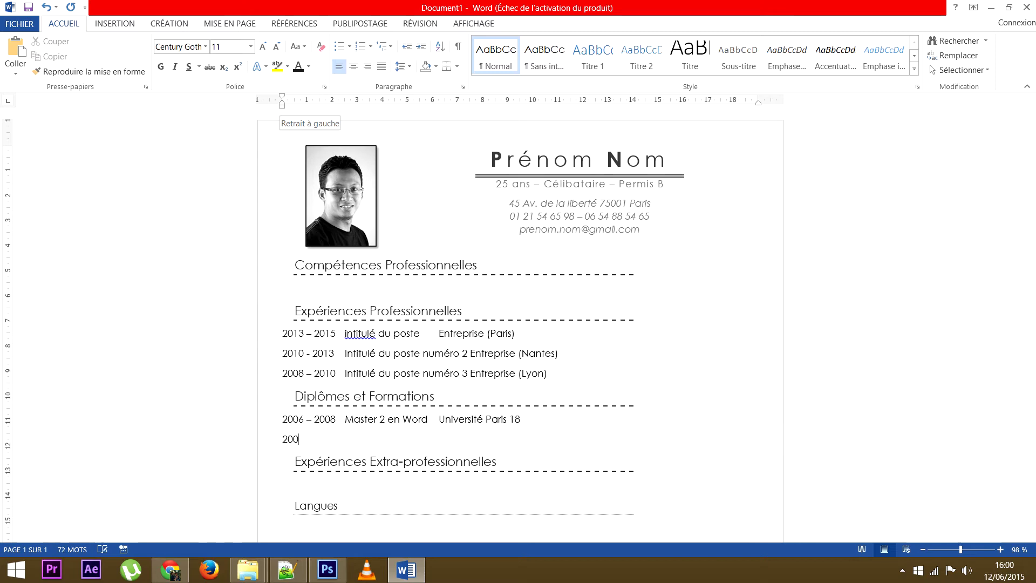
{"action": "type", "text": "4 - 2006"}
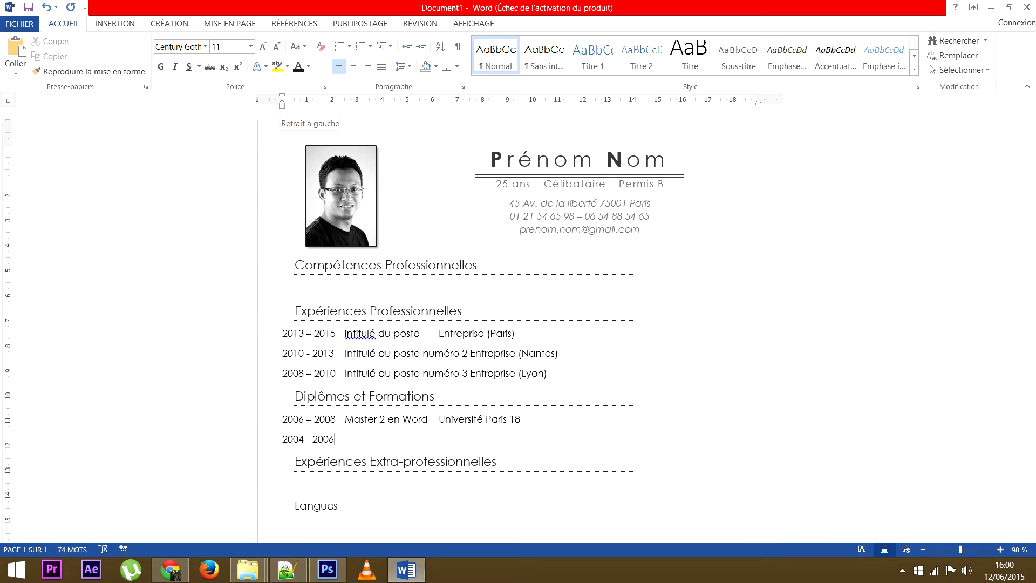
{"action": "key", "text": "Tab"}
Complete the 2004 – 2006 entry with "Licence pro en Excel" and, after a tab space, "Université de la Rochelle".
{"action": "type", "text": "Licence pro en Excel\t"}
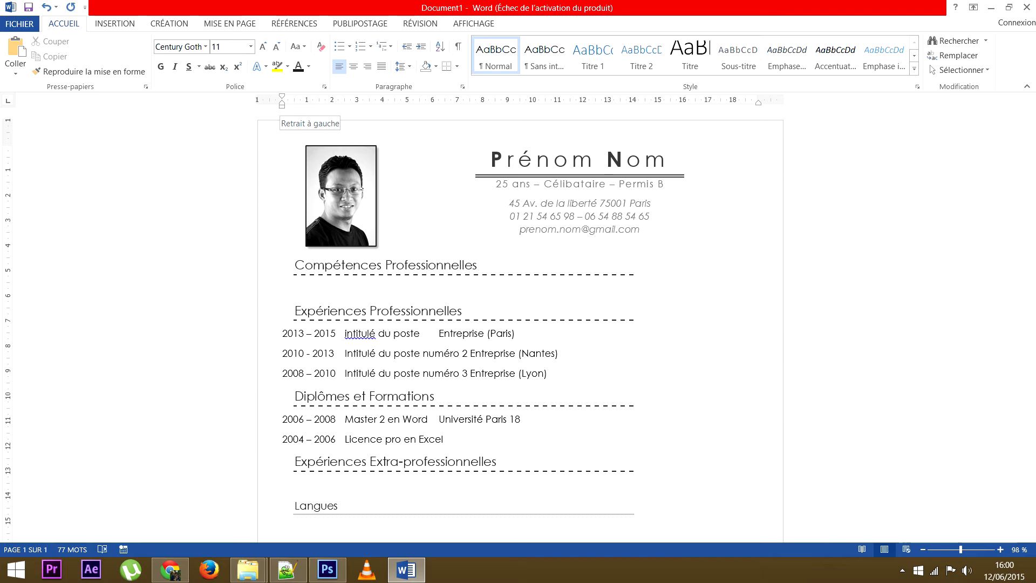
{"action": "type", "text": "Univer"}
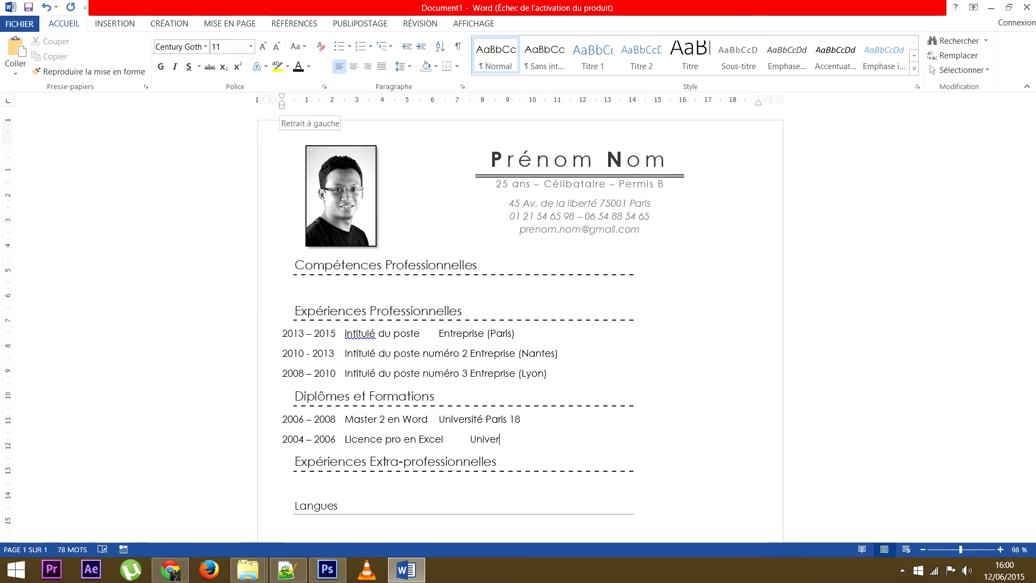
{"action": "type", "text": "sité"}
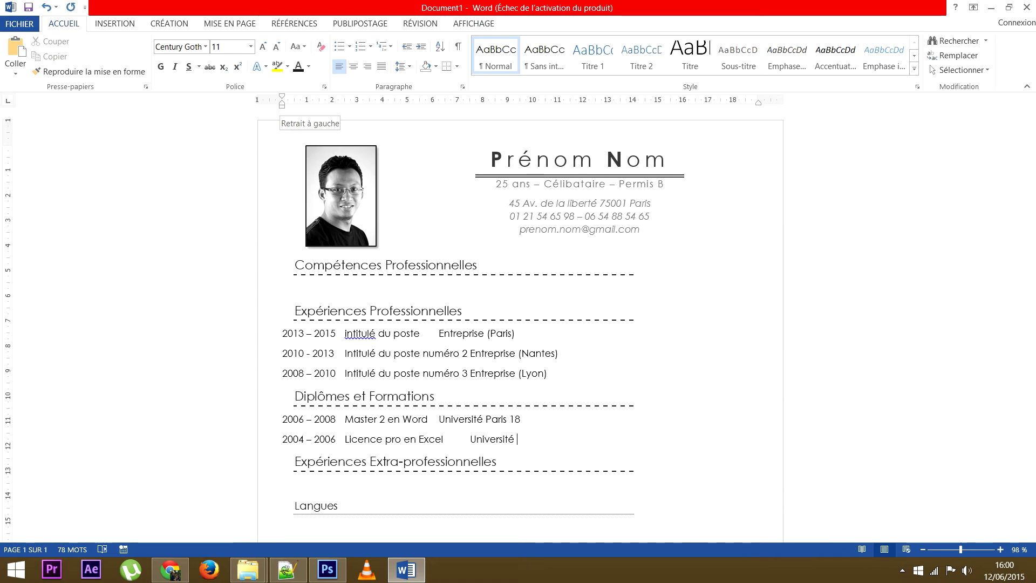
{"action": "type", "text": "de"}
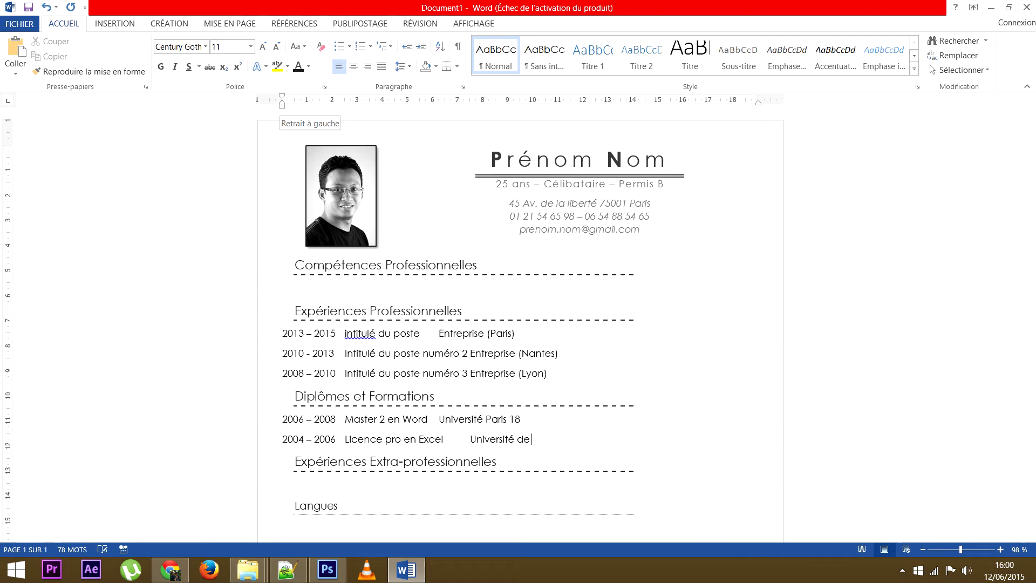
{"action": "type", "text": " la Rochelle"}
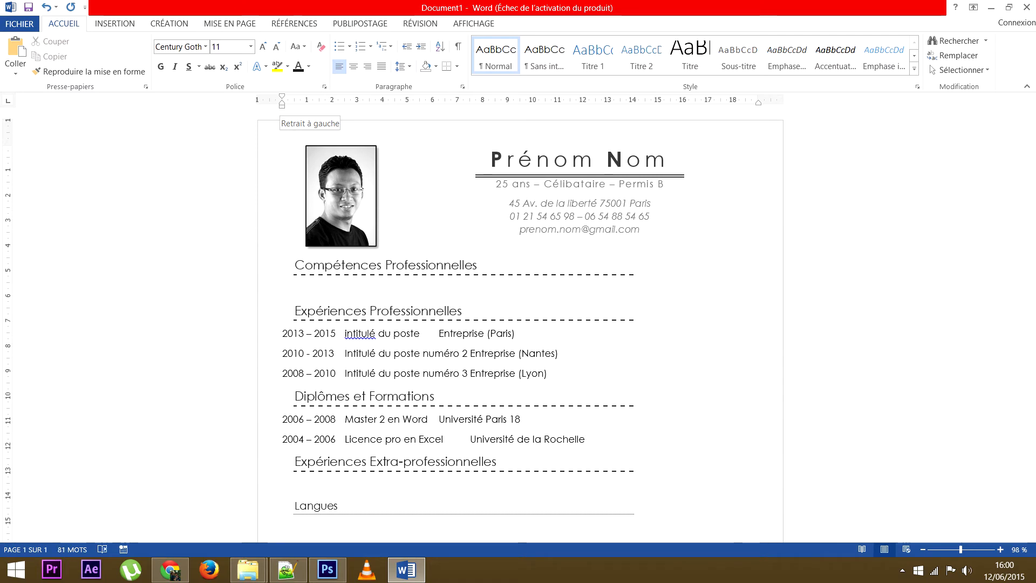
Start a third diploma line with the period "2002 – 2004", followed by a tab space.
{"action": "key", "text": "Return"}
{"action": "type", "text": "200"}
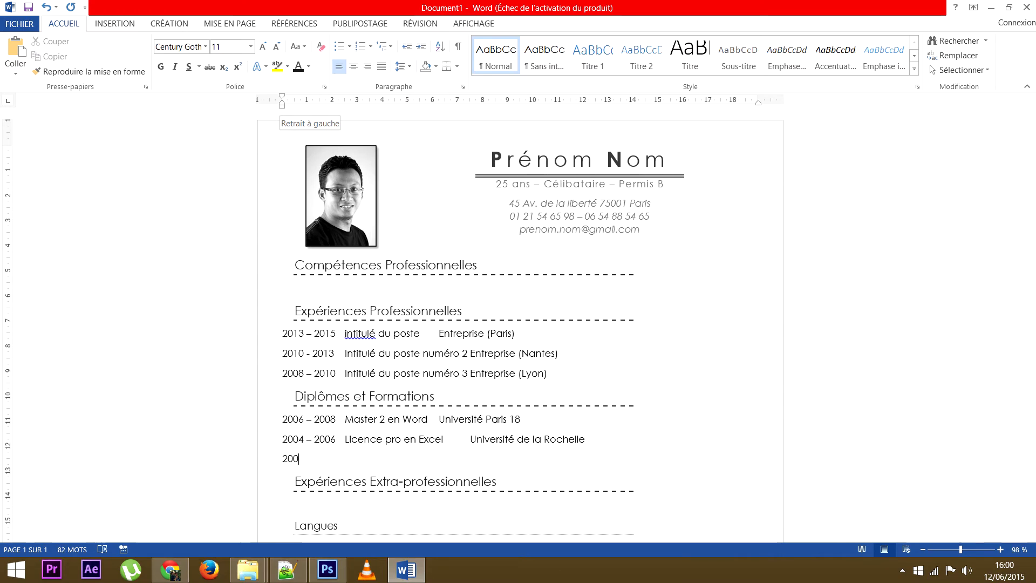
{"action": "type", "text": "2"}
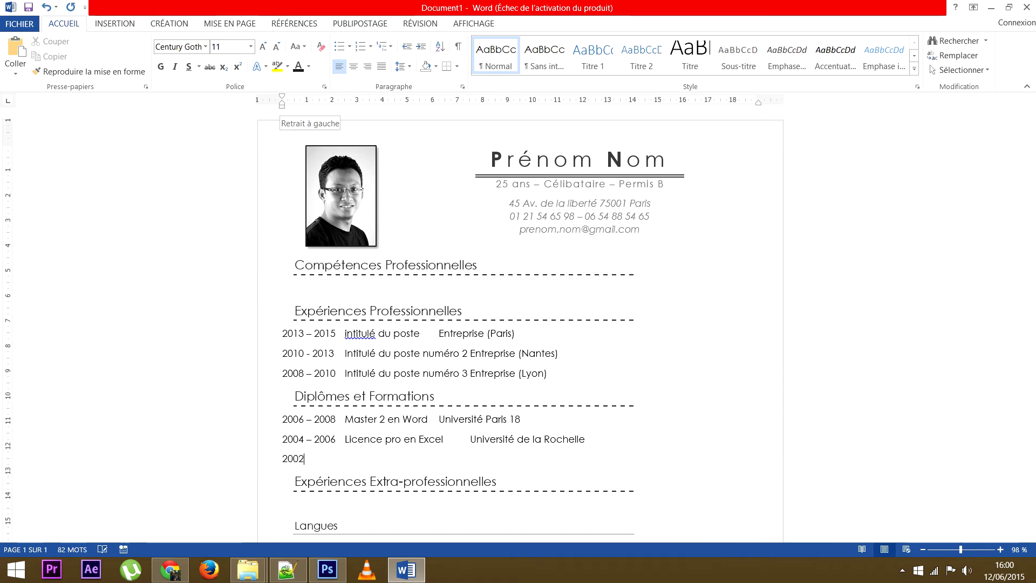
{"action": "type", "text": " - 2004"}
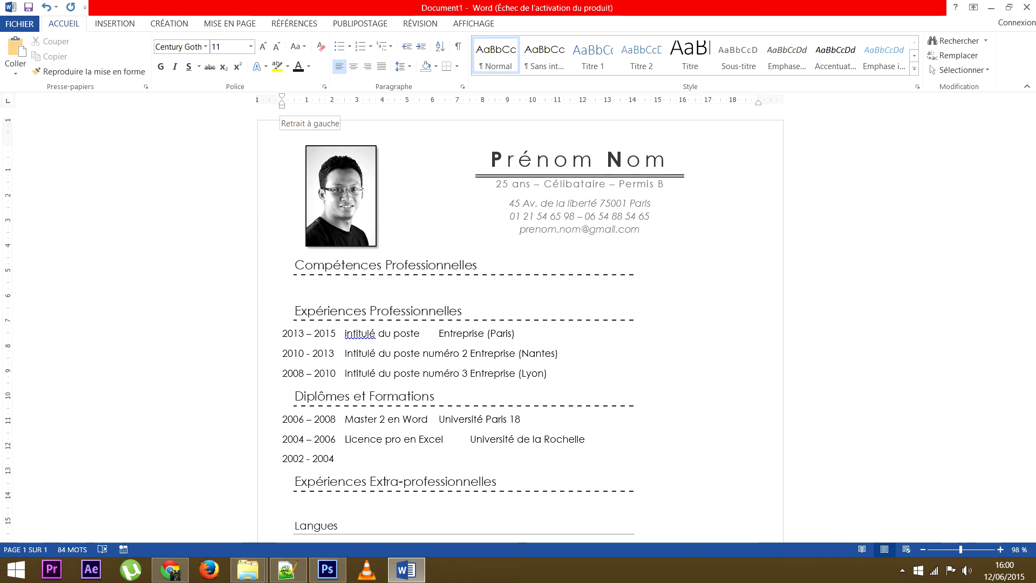
{"action": "key", "text": "Tab"}
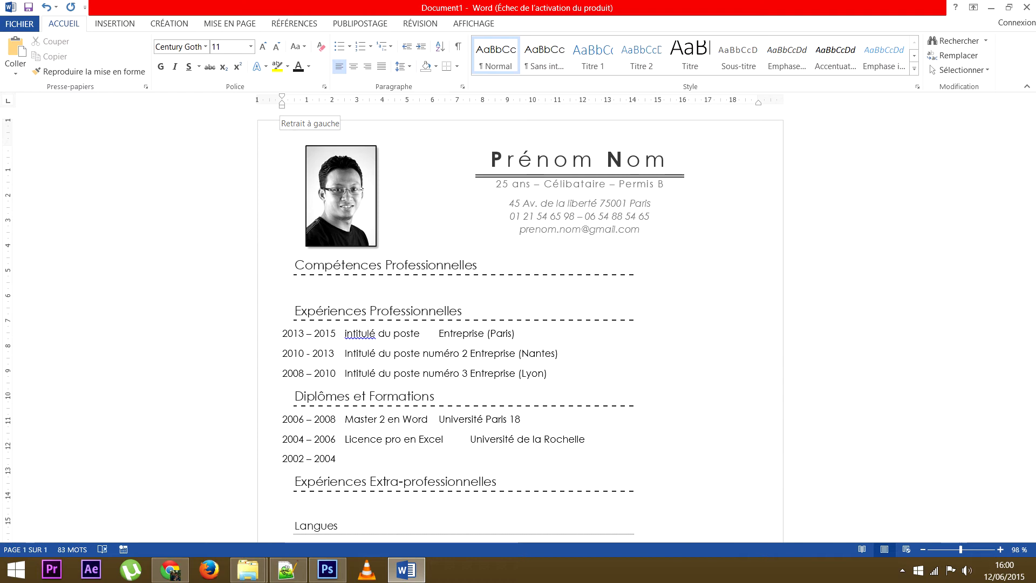
Complete the 2002 – 2004 entry with "Bac scientifique" and, after a tab space, "Lycée Paul toto".
{"action": "type", "text": "Bac scie"}
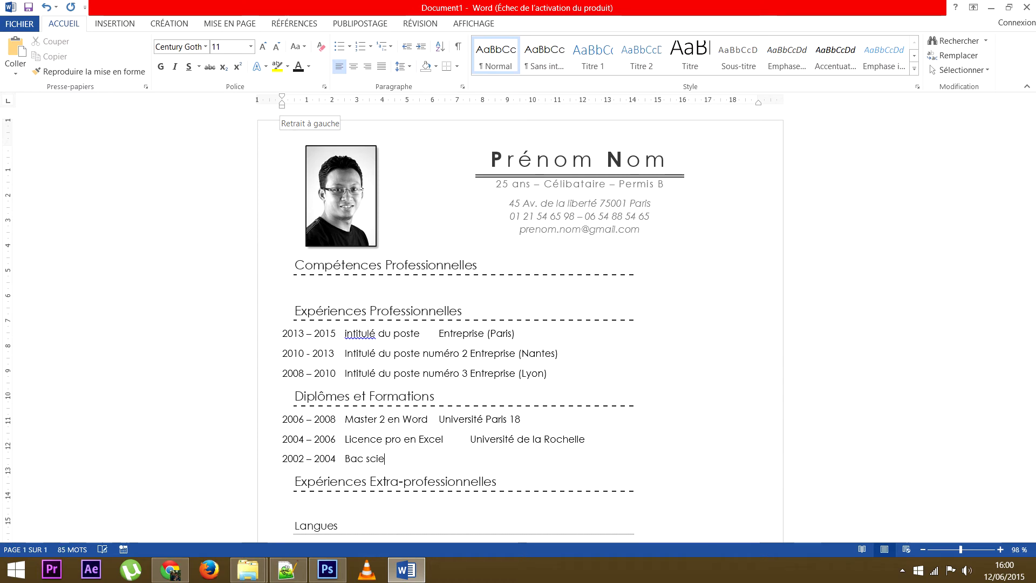
{"action": "type", "text": "ntifique"}
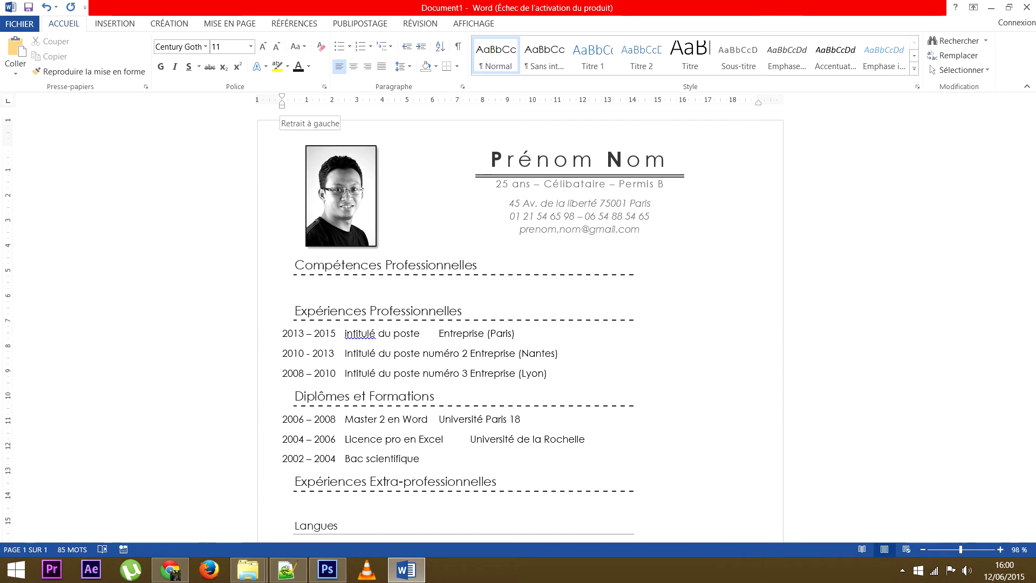
{"action": "type", "text": "Lyé"}
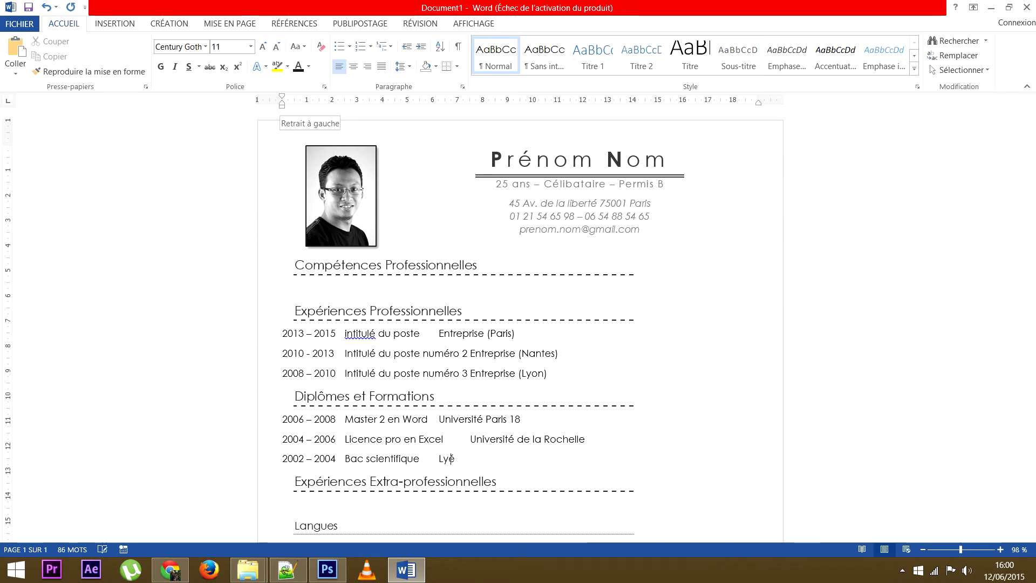
{"action": "key", "text": "BackSpace"}
{"action": "type", "text": "cée Paul toto"}
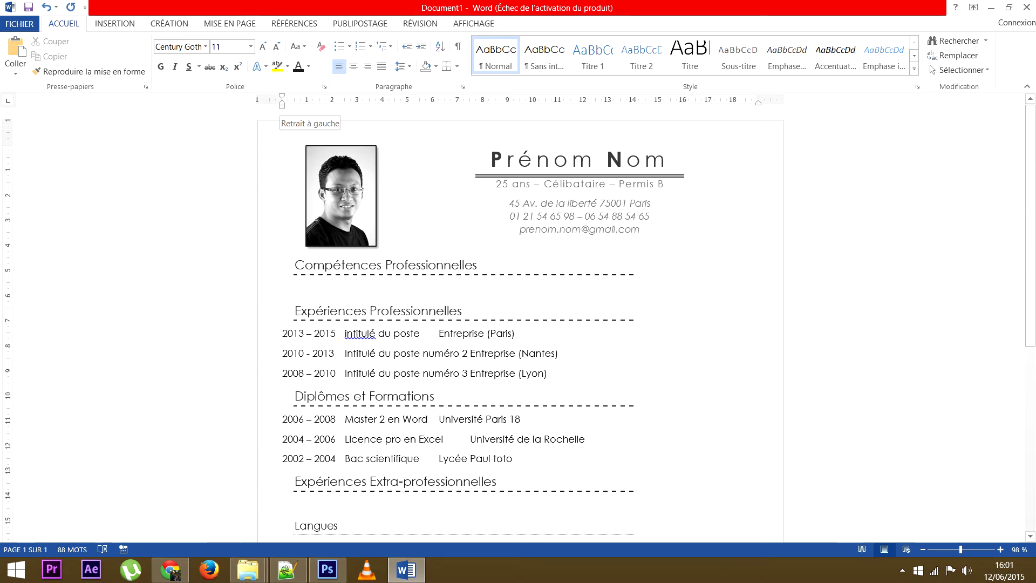
Capitalise the first letter of "Intitulé du poste" in the 2013 – 2015 experience entry.
{"action": "left_click", "coordinate": [346, 334]}
{"action": "key", "text": "Delete"}
{"action": "type", "text": "I"}
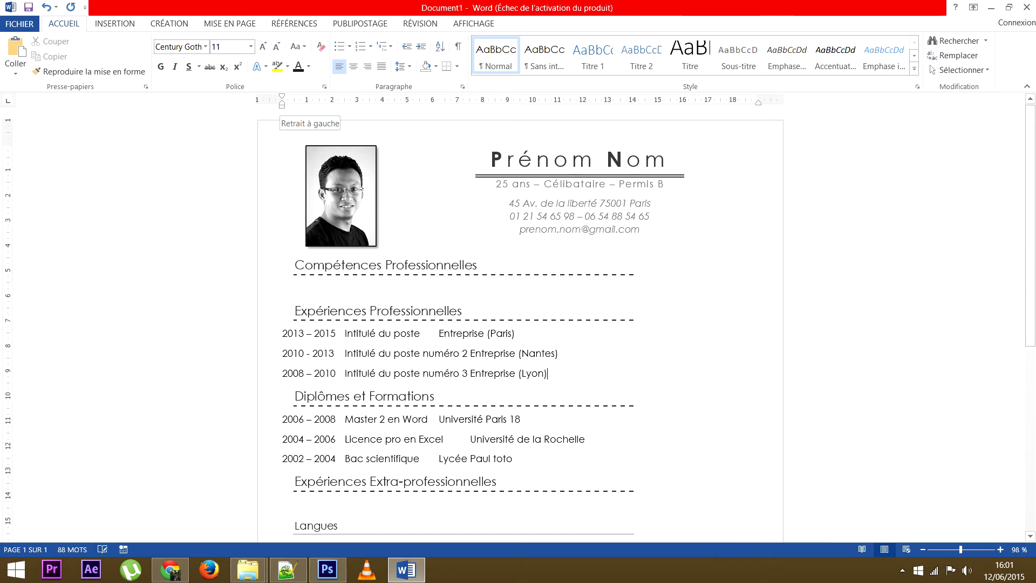
Add a fourth experience line below the 2008 – 2010 entry with the period "Oct 2008 – Dec 2008" and a tab space.
{"action": "left_click", "coordinate": [548, 373]}
{"action": "key", "text": "Return"}
{"action": "type", "text": "o"}
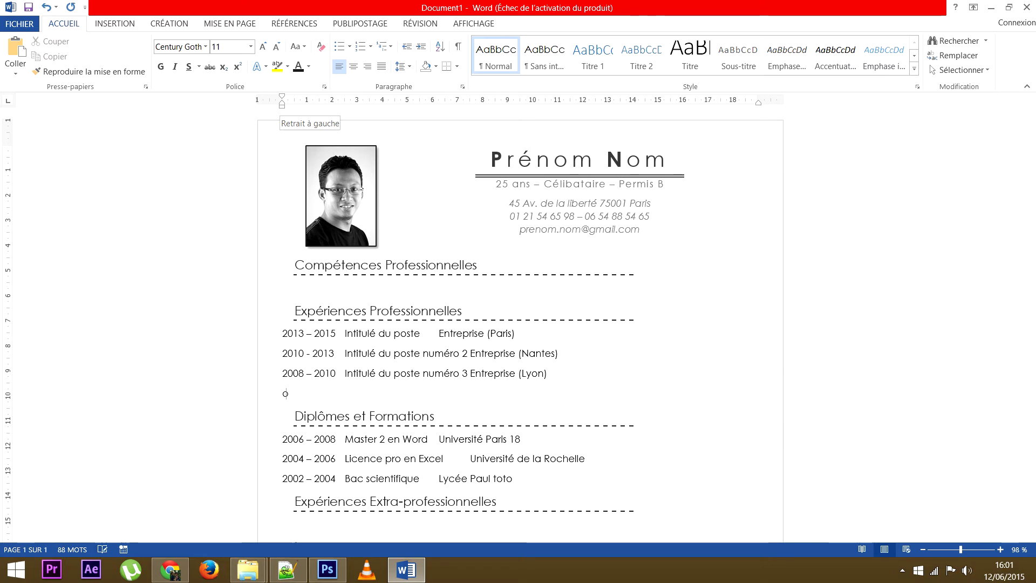
{"action": "type", "text": "ct 200"}
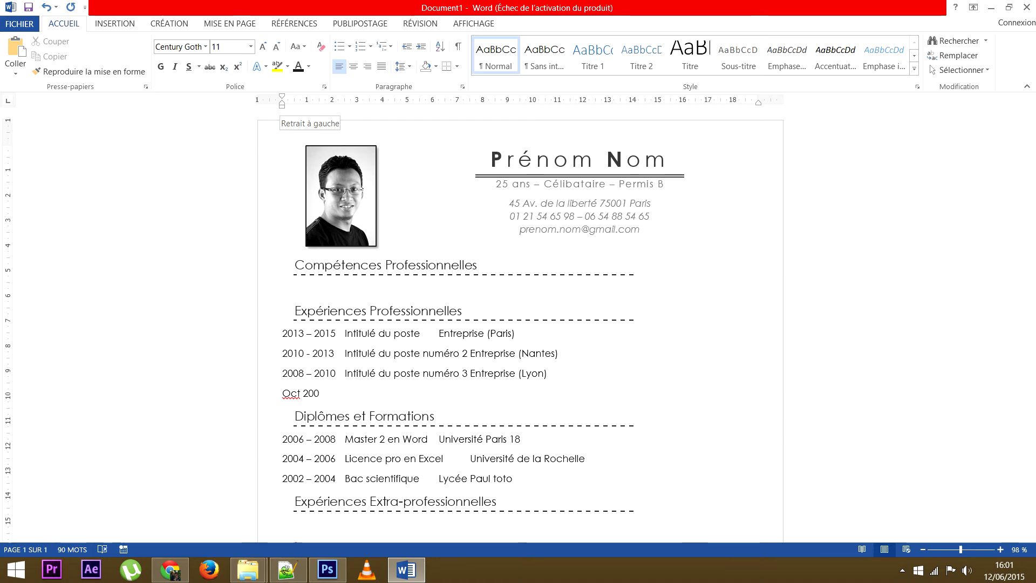
{"action": "type", "text": "8"}
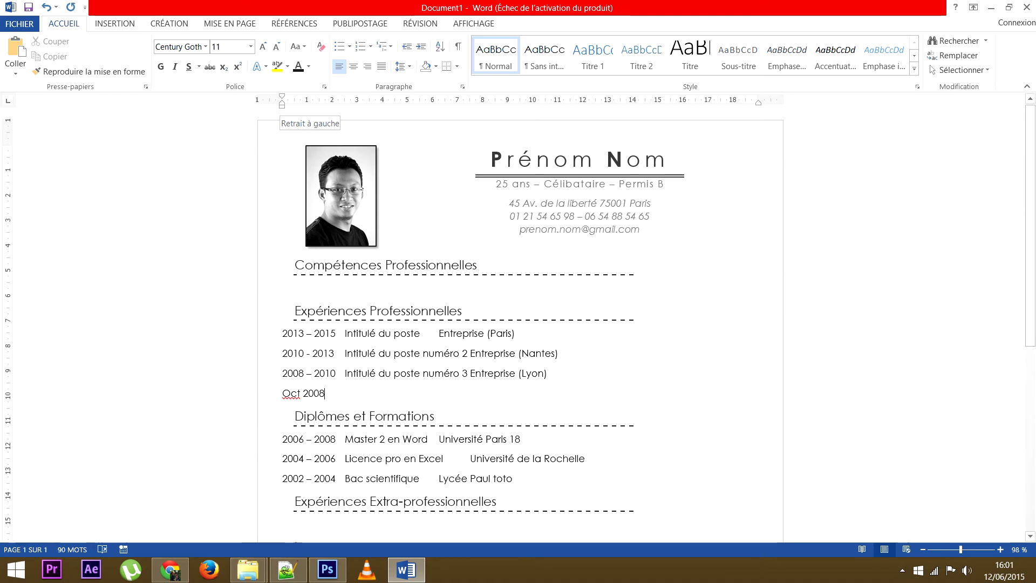
{"action": "type", "text": " -"}
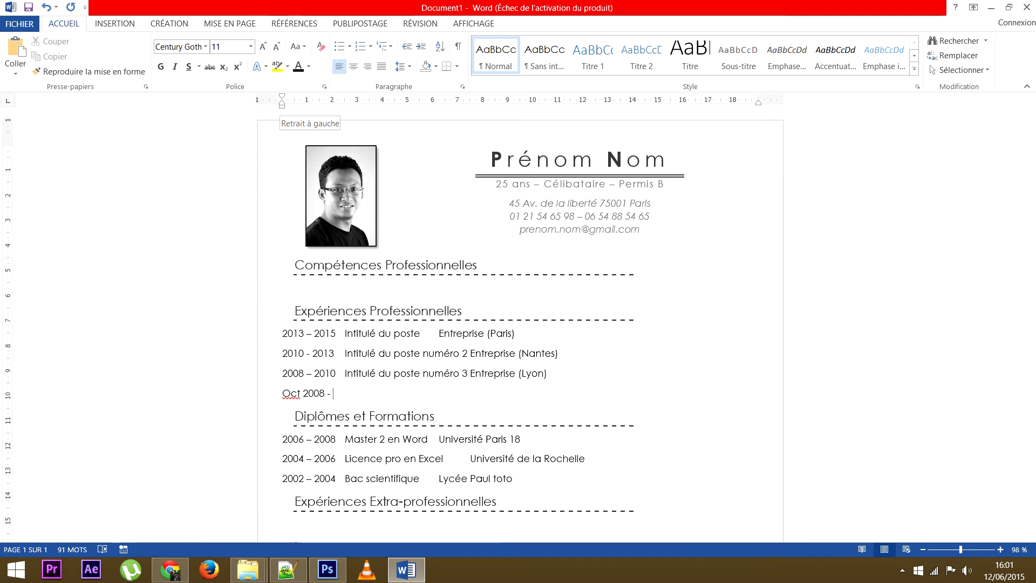
{"action": "type", "text": "Dec 2008"}
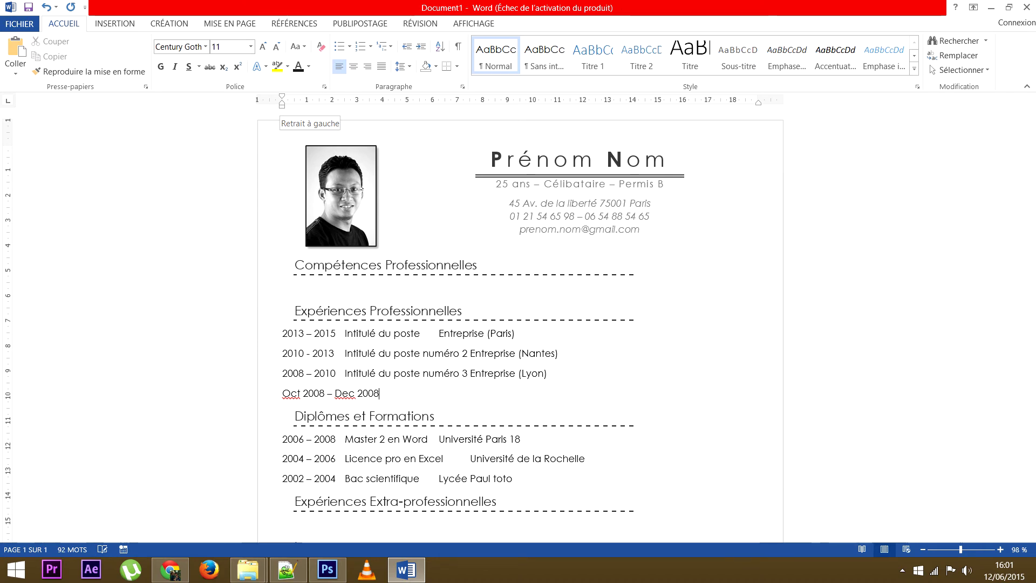
{"action": "key", "text": "Tab"}
Enter "Stage de Test" as the position of the Oct 2008 – Dec 2008 entry, followed by a tab space.
{"action": "type", "text": "intu"}
{"action": "key", "text": "BackSpace"}
{"action": "key", "text": "BackSpace"}
{"action": "key", "text": "BackSpace"}
{"action": "key", "text": "BackSpace"}
{"action": "type", "text": "Stage"}
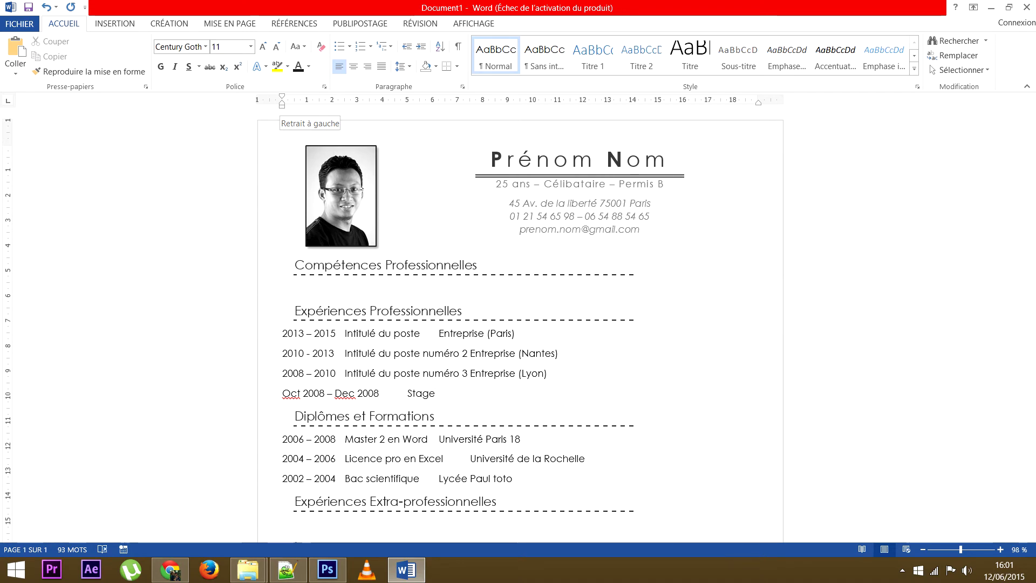
{"action": "type", "text": " de"}
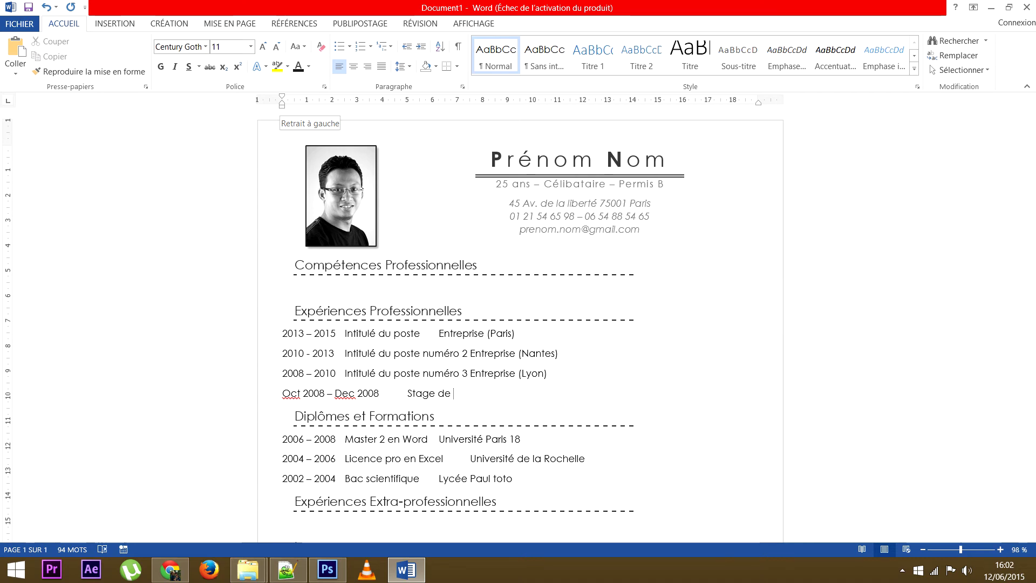
{"action": "type", "text": "Test\tEntrprise"}
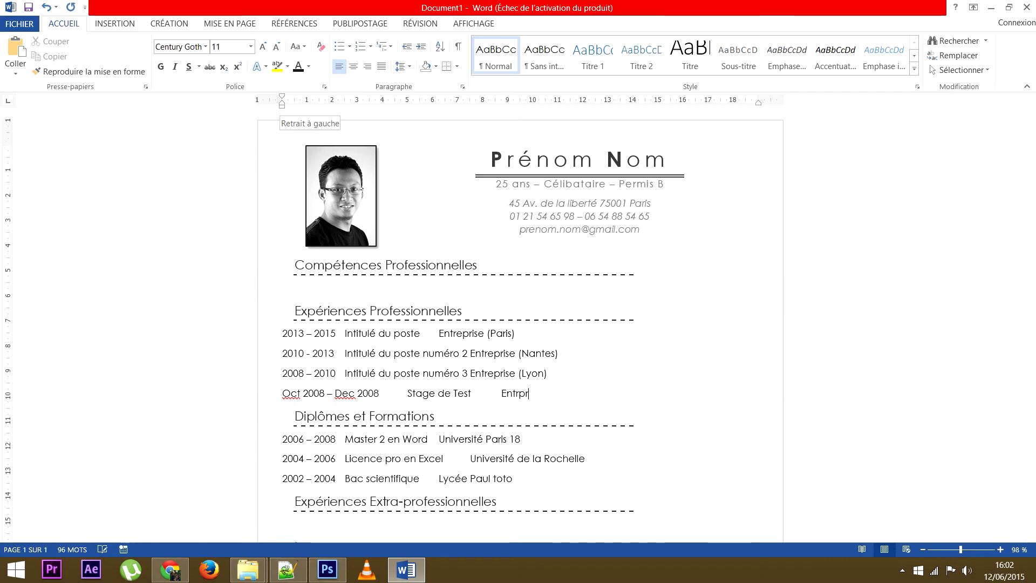
Complete the Oct 2008 – Dec 2008 entry with "Entreprise (Marseille)".
{"action": "key", "text": "BackSpace"}
{"action": "key", "text": "BackSpace"}
{"action": "key", "text": "BackSpace"}
{"action": "key", "text": "BackSpace"}
{"action": "key", "text": "BackSpace"}
{"action": "type", "text": "eprise"}
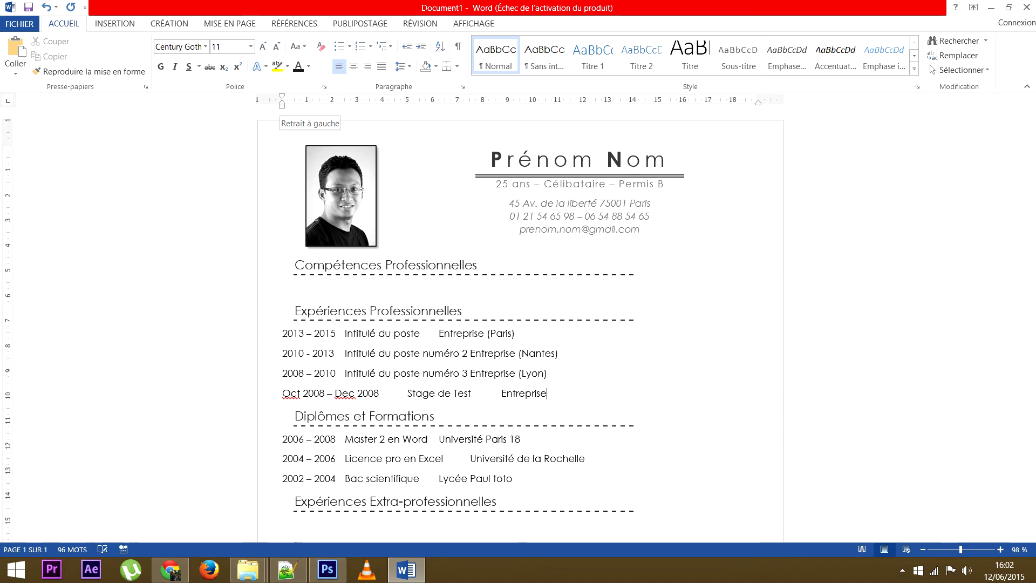
{"action": "type", "text": " (Marseilles"}
{"action": "key", "text": "BackSpace"}
{"action": "type", "text": ")"}
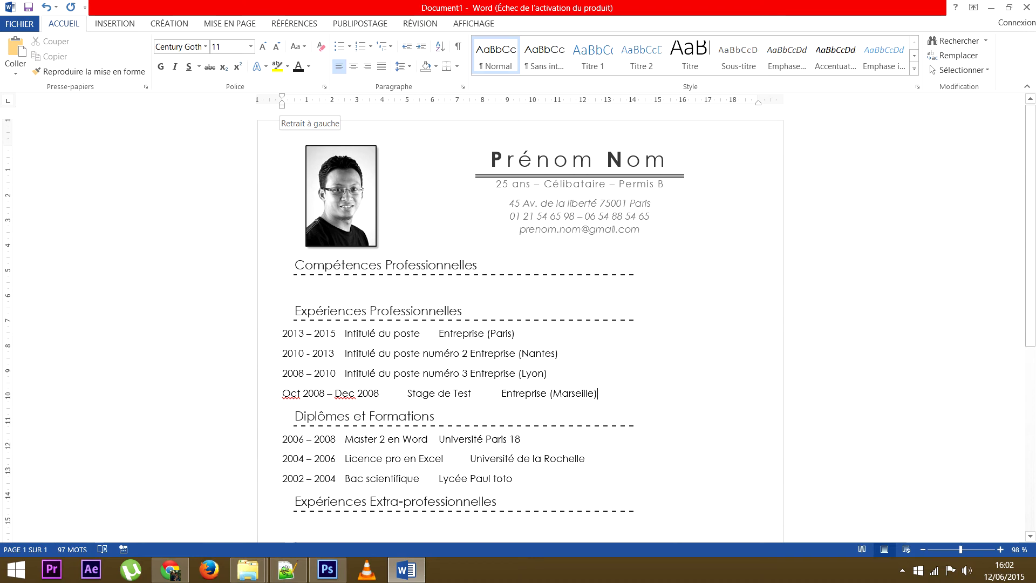
Align all the experience and diploma entries with left tab stops at 5 cm and 14 cm.
{"action": "left_click_drag", "start_coordinate": [513, 478], "coordinate": [281, 333]}
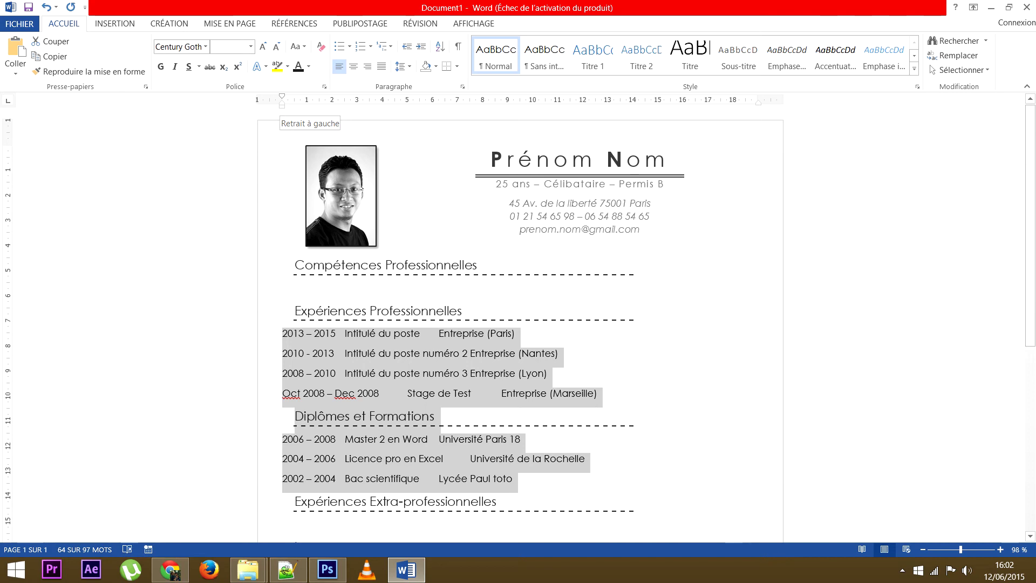
{"action": "scroll", "coordinate": [520, 323], "scroll_direction": "down", "scroll_amount": 2}
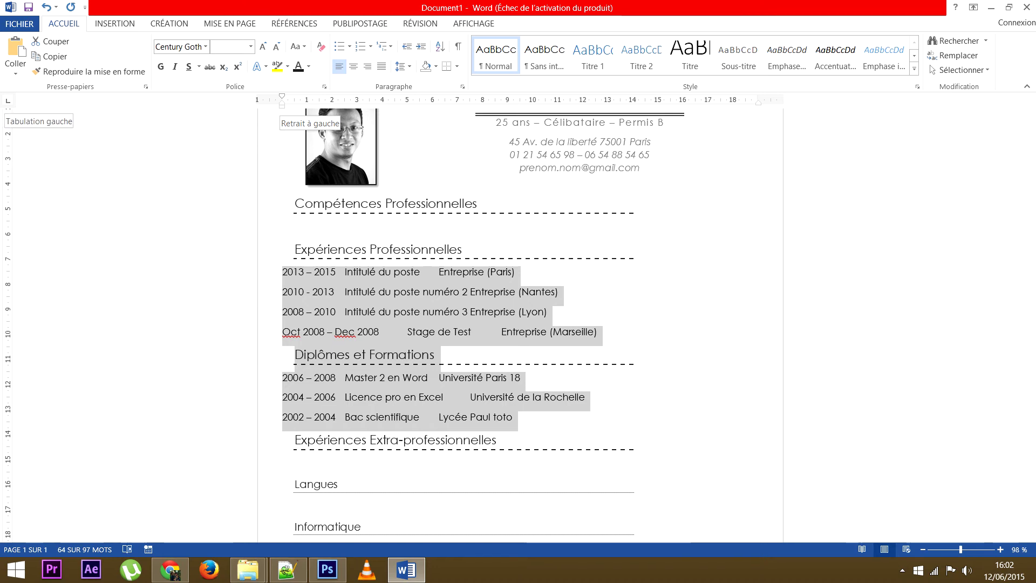
{"action": "left_click", "coordinate": [8, 99]}
{"action": "left_click", "coordinate": [8, 100]}
{"action": "left_click", "coordinate": [9, 100]}
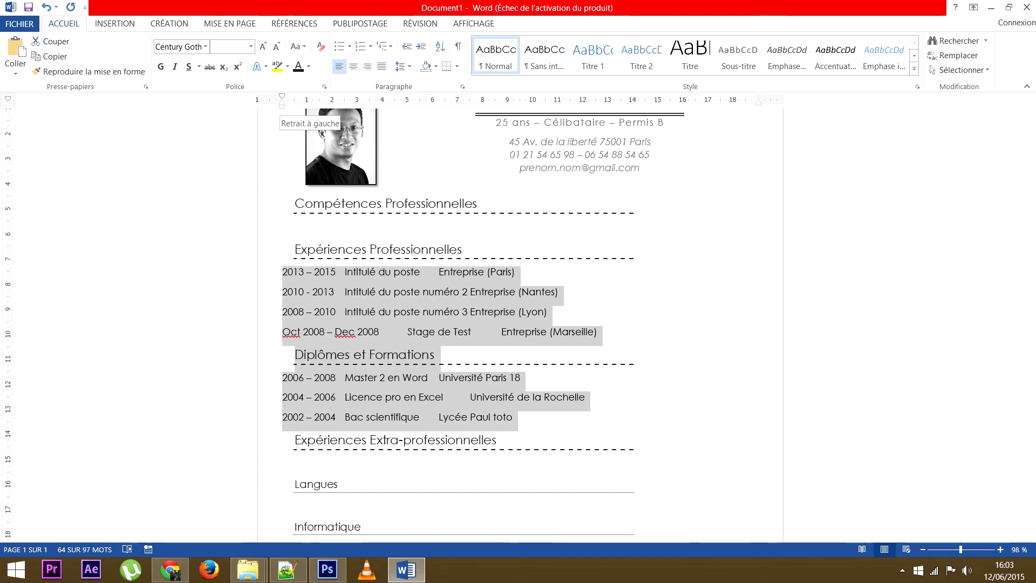
{"action": "left_click", "coordinate": [8, 100]}
{"action": "left_click", "coordinate": [376, 100]}
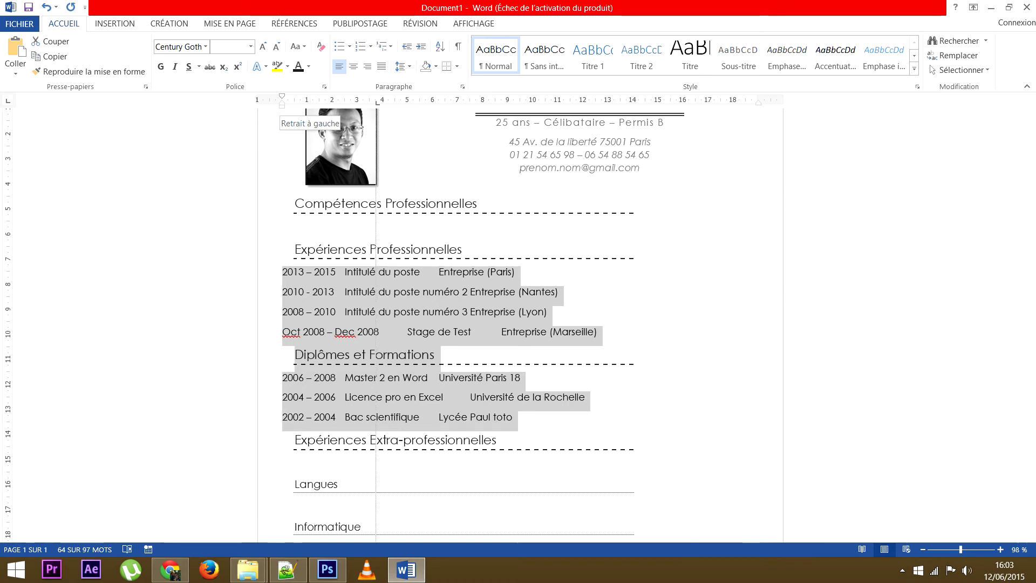
{"action": "left_click_drag", "start_coordinate": [376, 100], "coordinate": [408, 100]}
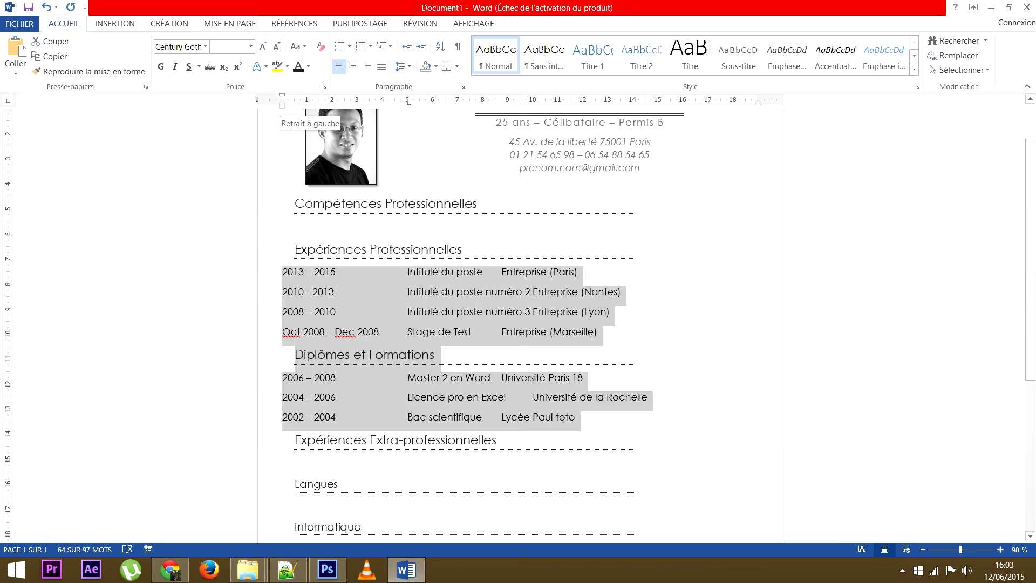
{"action": "left_click_drag", "start_coordinate": [527, 102], "coordinate": [634, 101]}
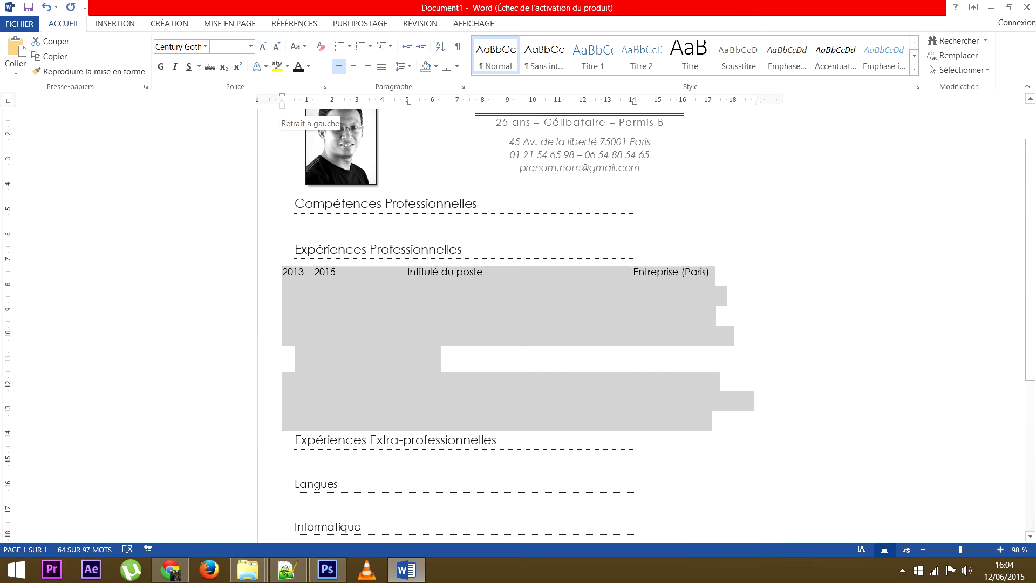
Delete the tab space before "Entreprise (Paris)" in the 2013 – 2015 entry and insert it again.
{"action": "left_click", "coordinate": [633, 272]}
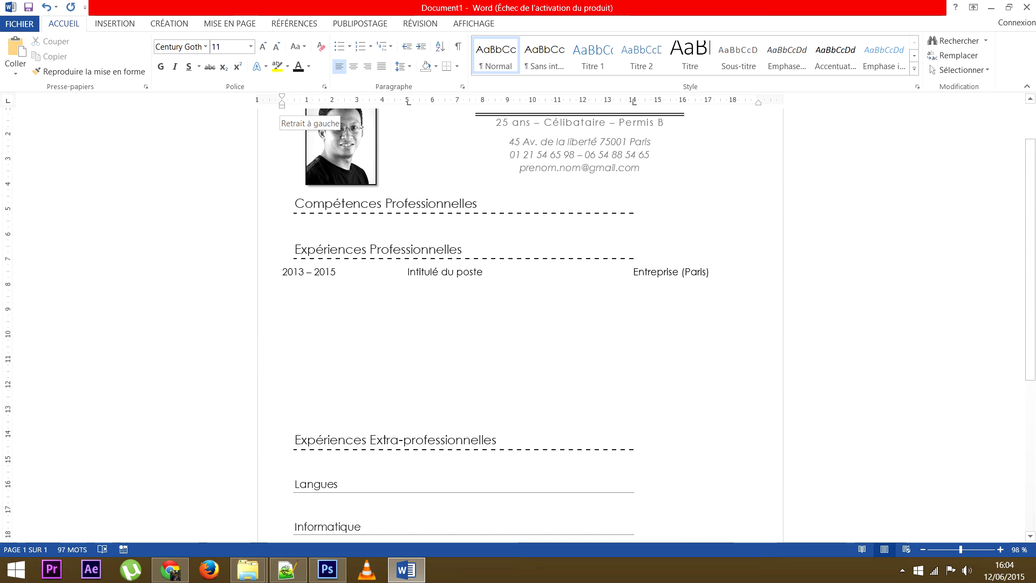
{"action": "scroll", "coordinate": [520, 326], "scroll_direction": "down", "scroll_amount": 3}
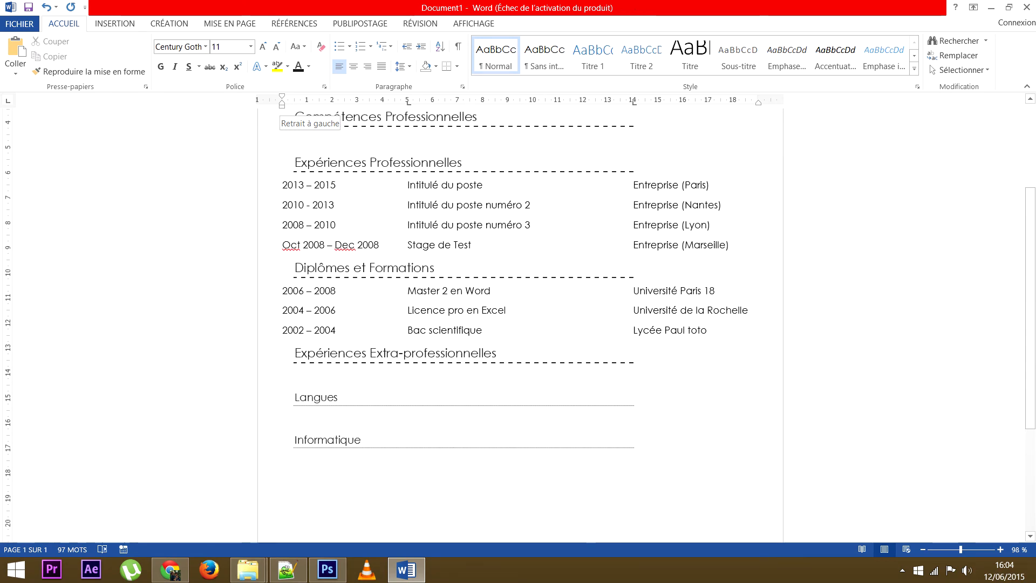
{"action": "scroll", "coordinate": [520, 325], "scroll_direction": "up", "scroll_amount": 2}
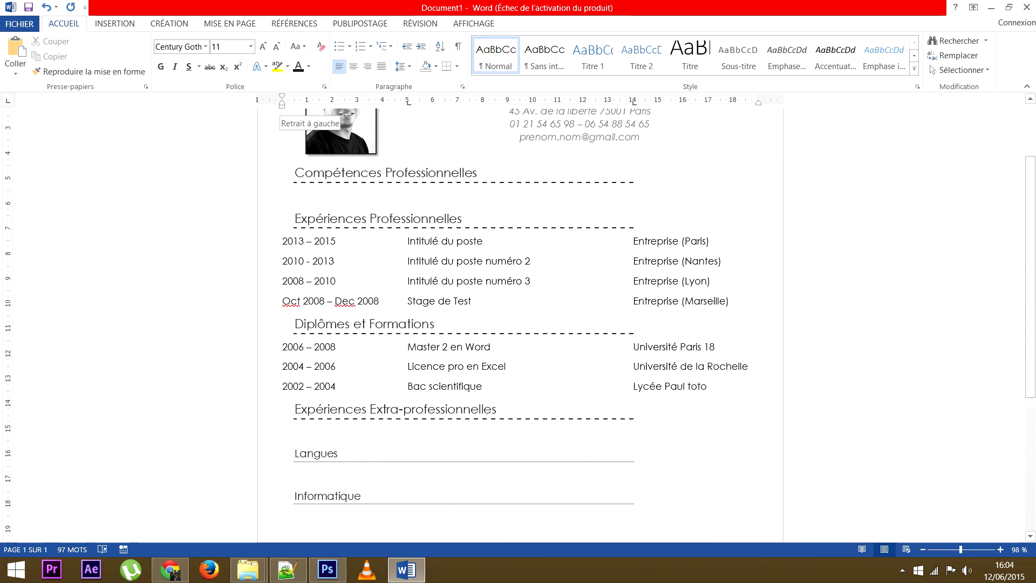
{"action": "key", "text": "BackSpace"}
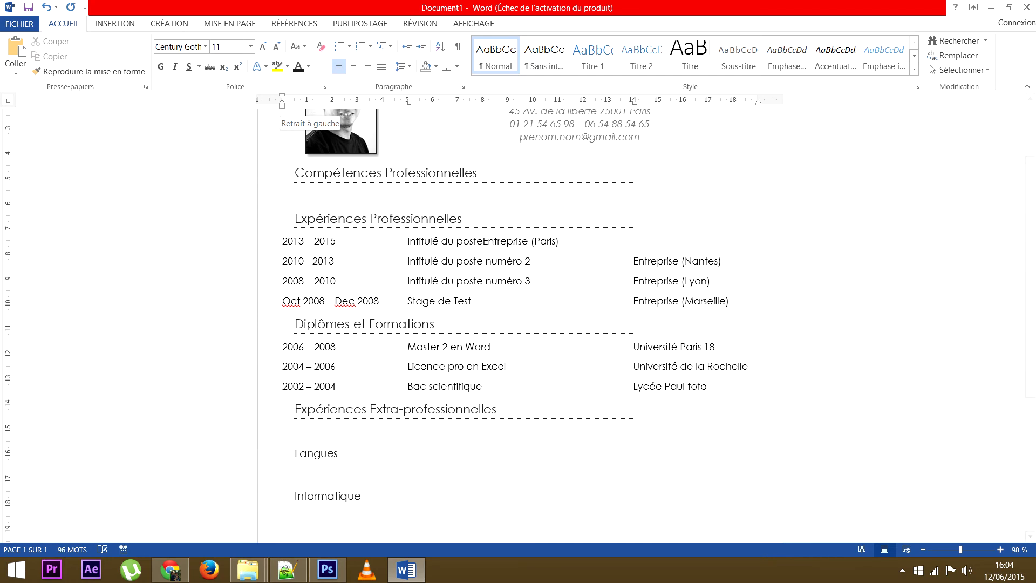
{"action": "scroll", "coordinate": [520, 324], "scroll_direction": "up", "scroll_amount": 2}
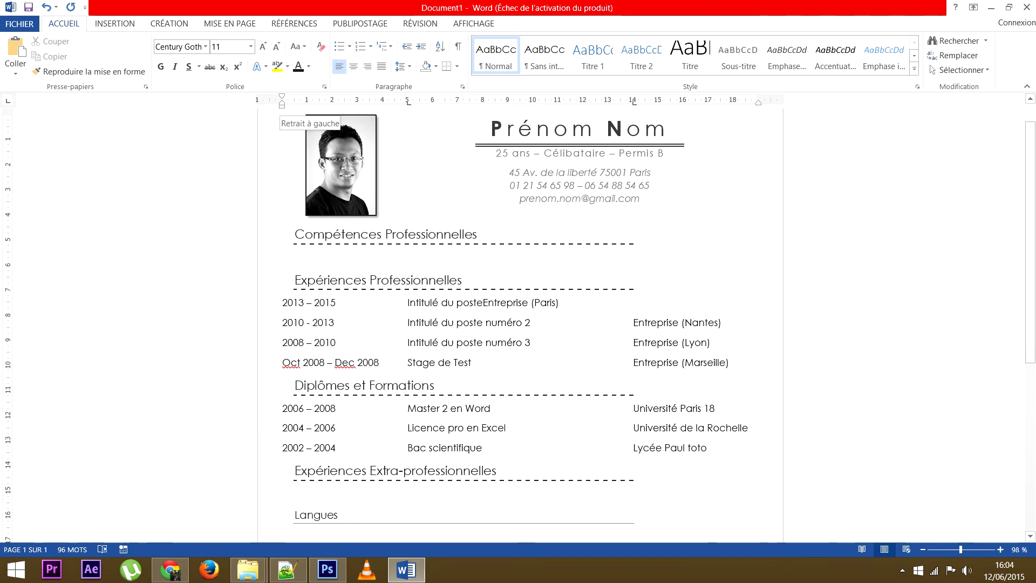
{"action": "key", "text": "Tab"}
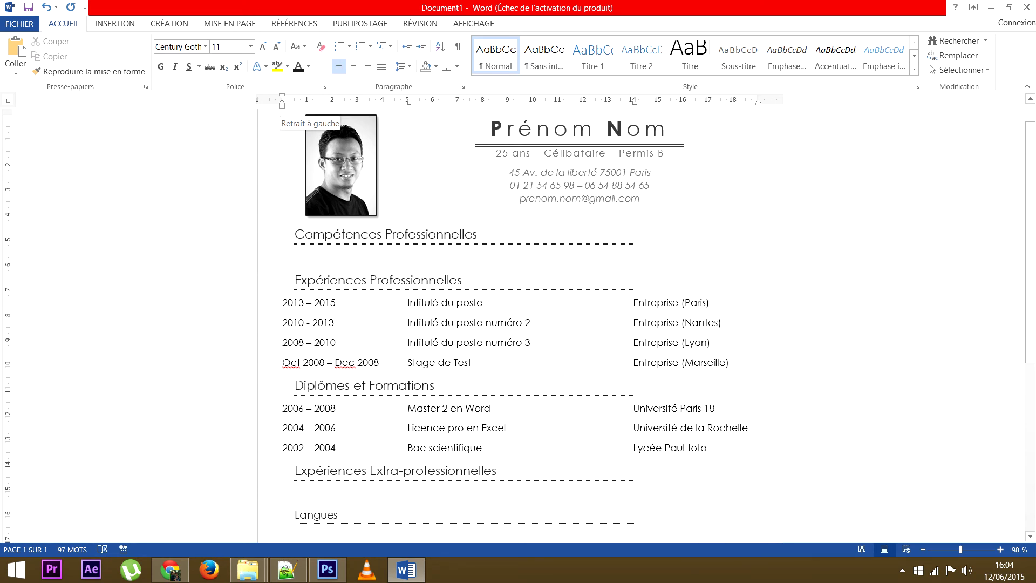
{"action": "scroll", "coordinate": [520, 323], "scroll_direction": "down", "scroll_amount": 1}
{"action": "scroll", "coordinate": [520, 324], "scroll_direction": "up", "scroll_amount": 1}
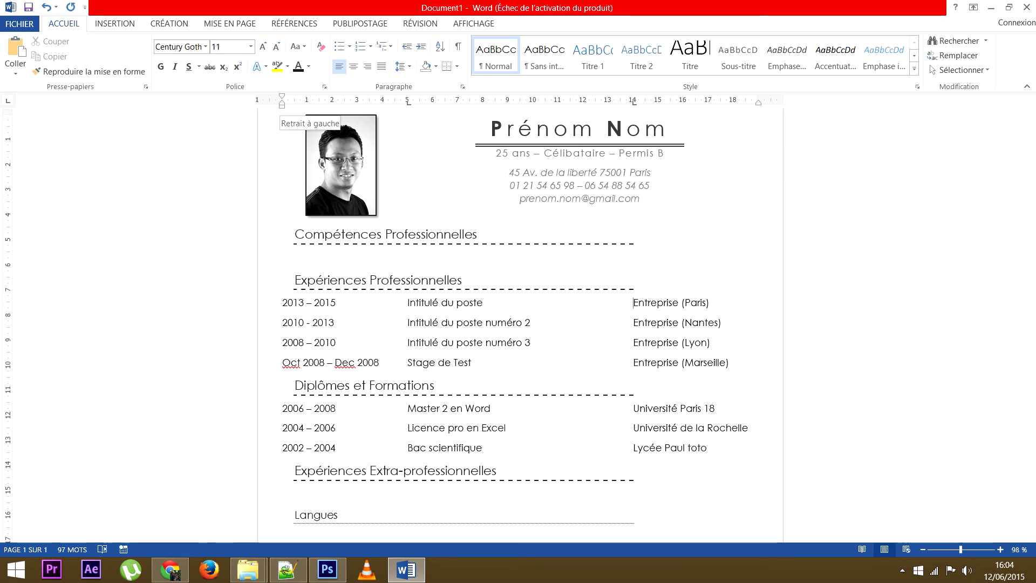
{"action": "double_click", "coordinate": [634, 101]}
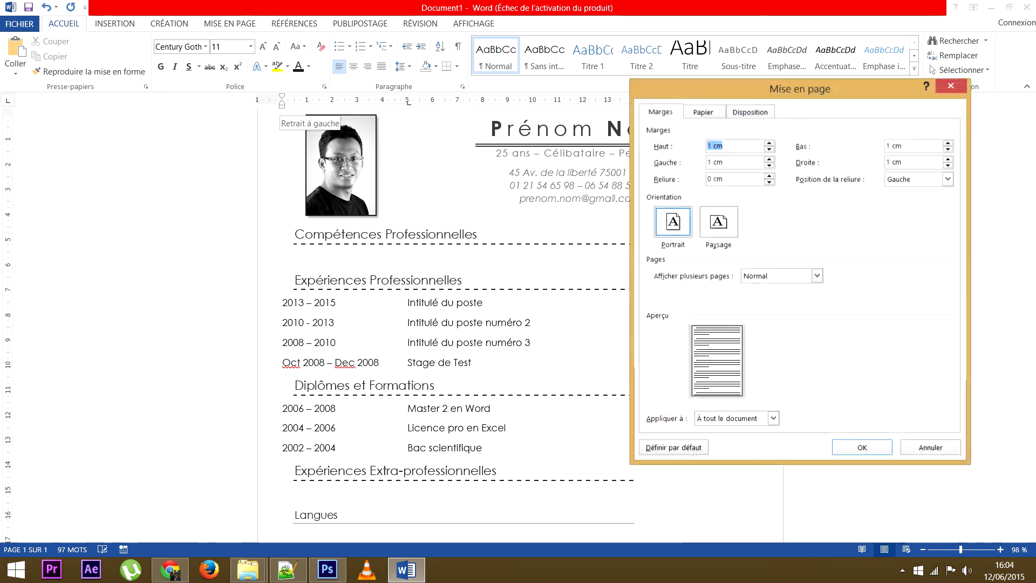
{"action": "left_click", "coordinate": [951, 86]}
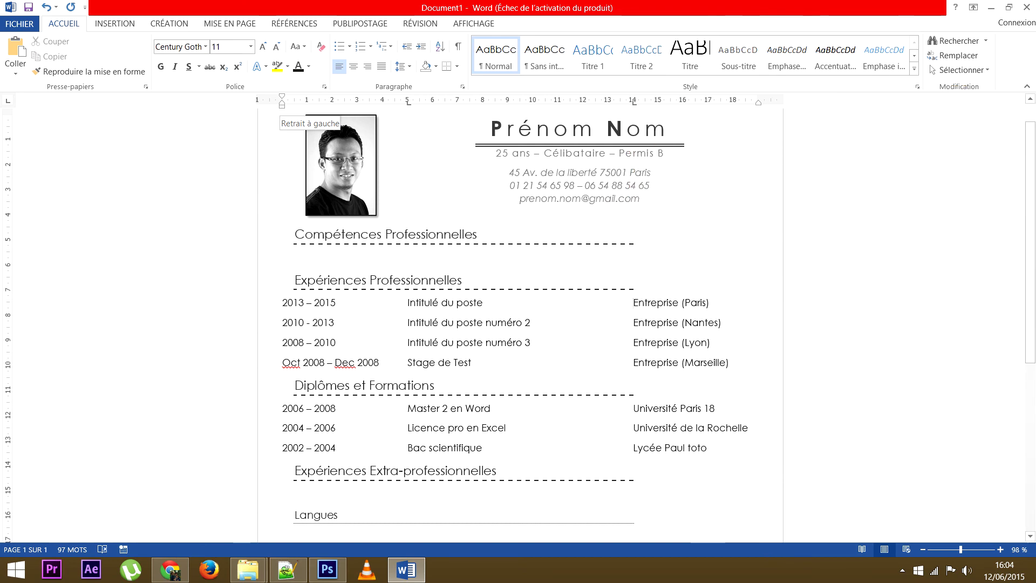
{"action": "double_click", "coordinate": [634, 101]}
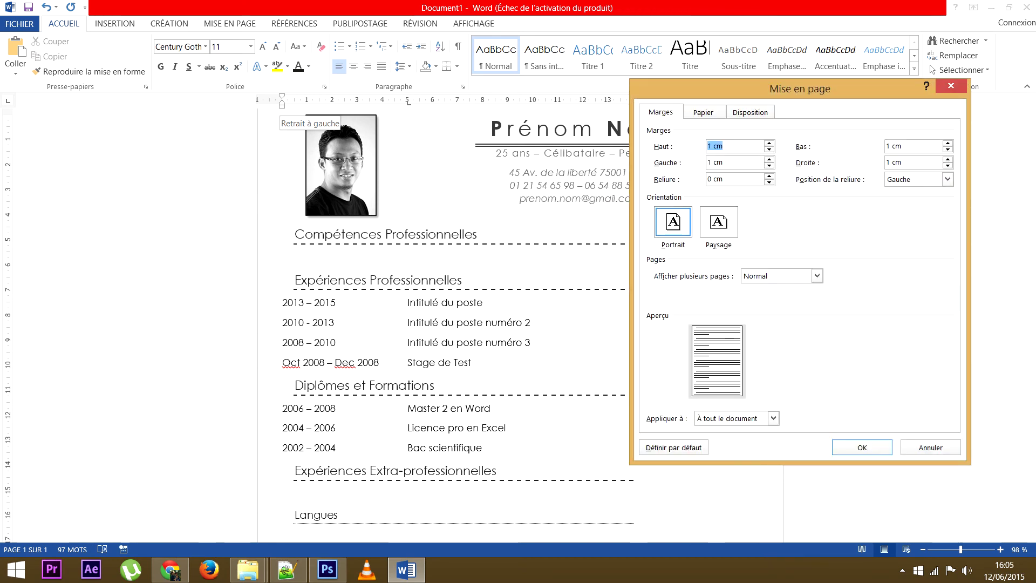
{"action": "key", "text": "Escape"}
{"action": "double_click", "coordinate": [635, 101]}
{"action": "left_click", "coordinate": [950, 86]}
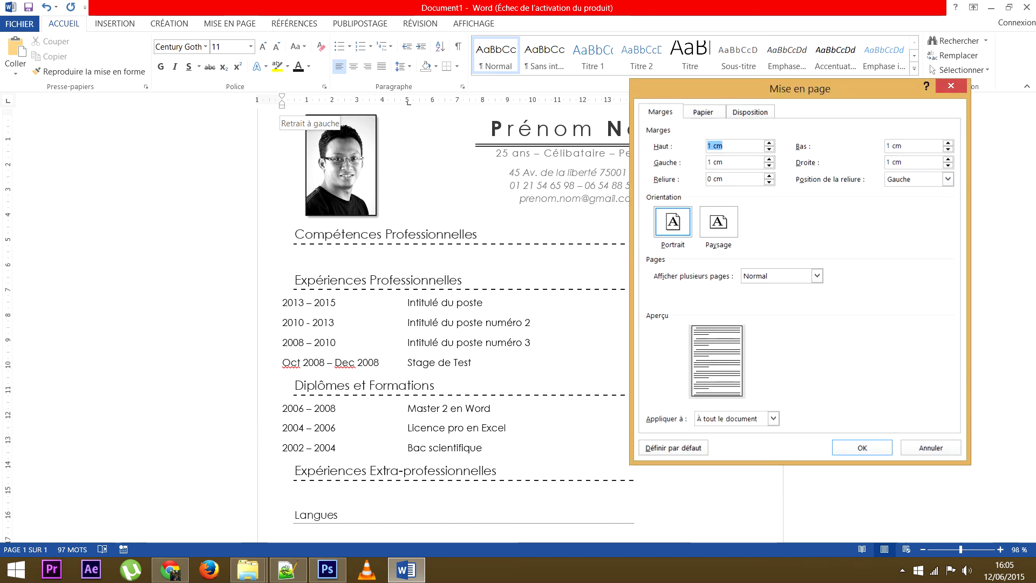
{"action": "double_click", "coordinate": [281, 106]}
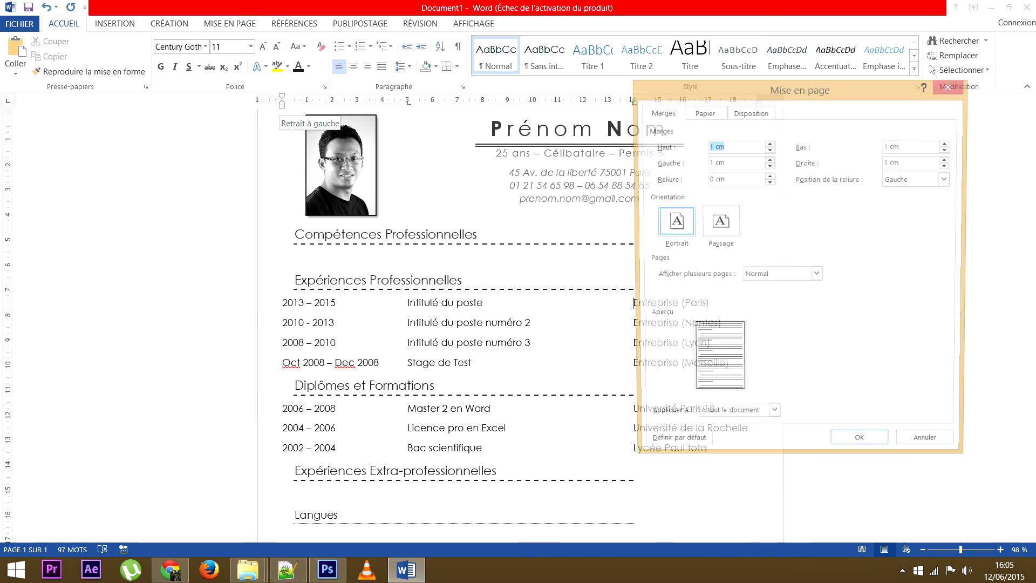
{"action": "key", "text": "Escape"}
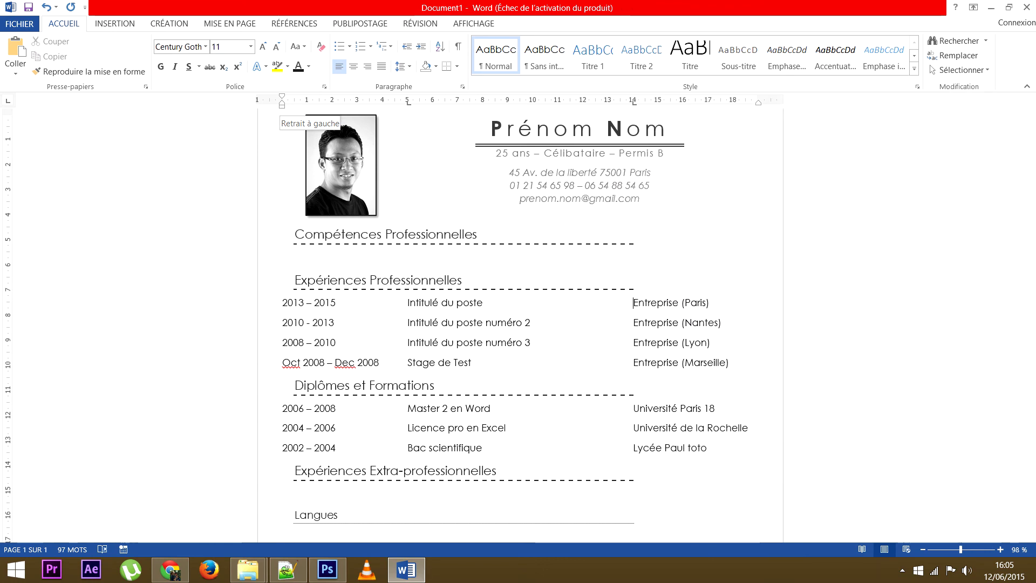
{"action": "double_click", "coordinate": [634, 103]}
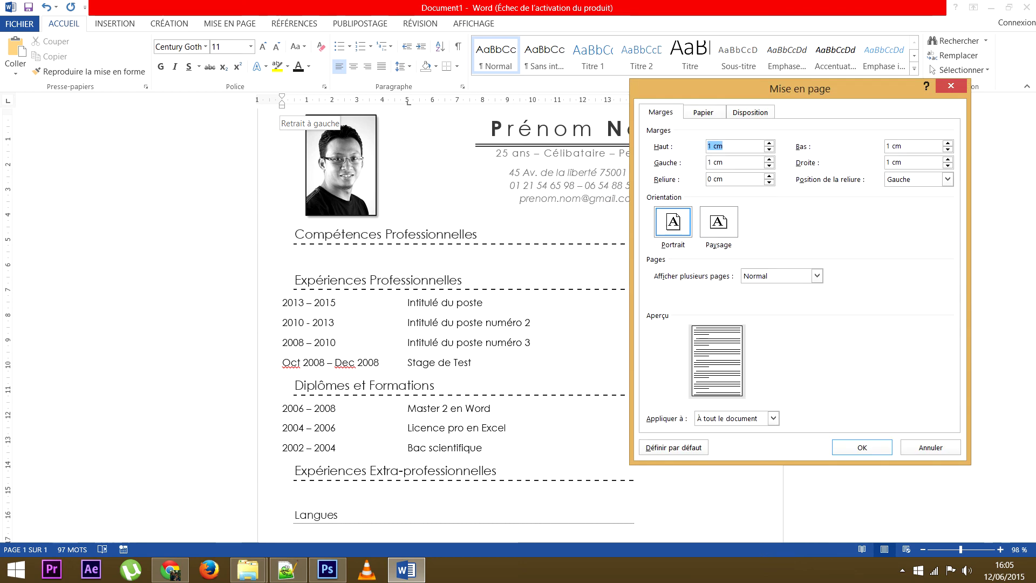
{"action": "key", "text": "Escape"}
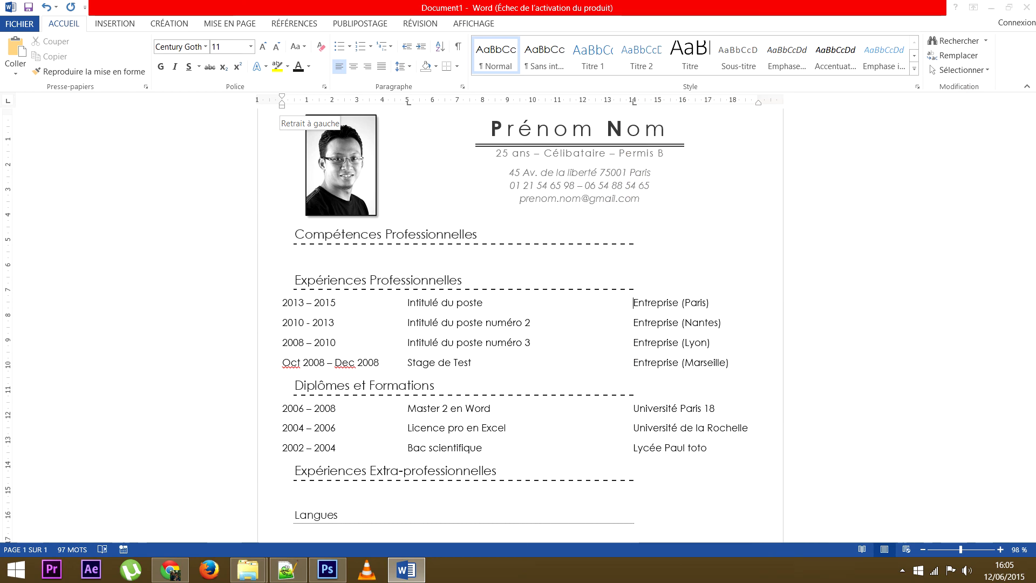
{"action": "double_click", "coordinate": [282, 102]}
{"action": "key", "text": "Escape"}
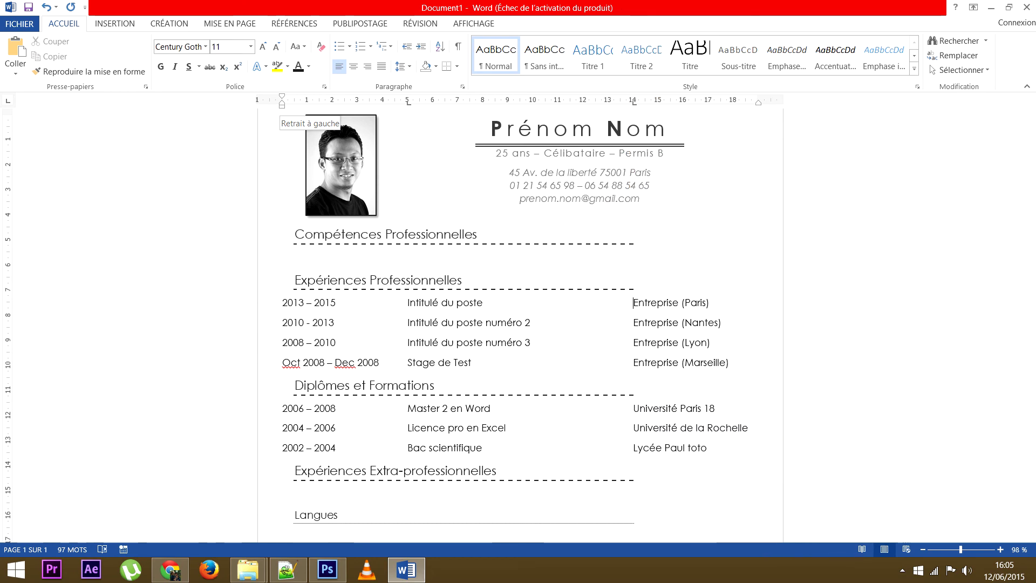
{"action": "double_click", "coordinate": [281, 102]}
{"action": "key", "text": "Escape"}
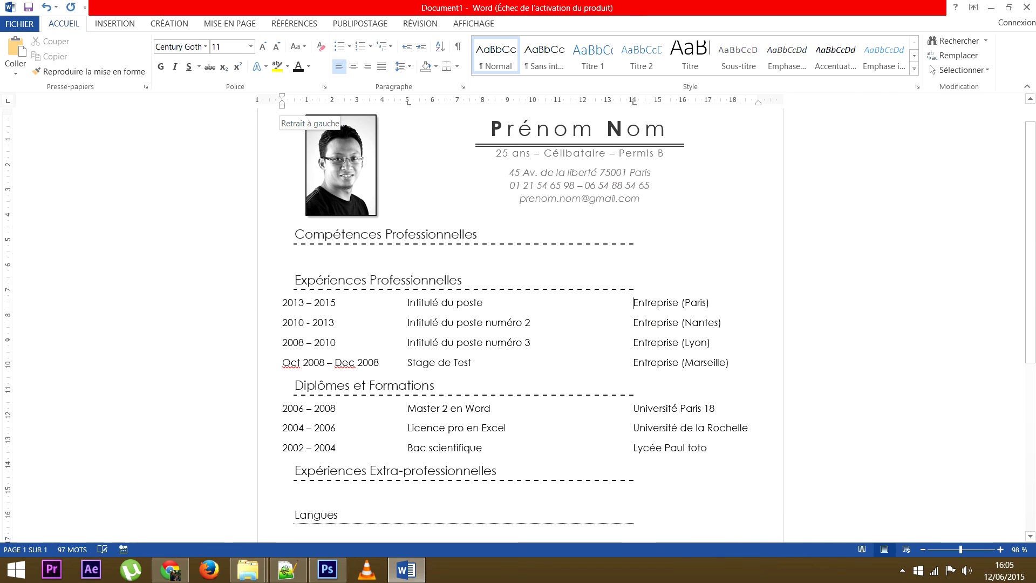
{"action": "double_click", "coordinate": [281, 102]}
{"action": "key", "text": "Escape"}
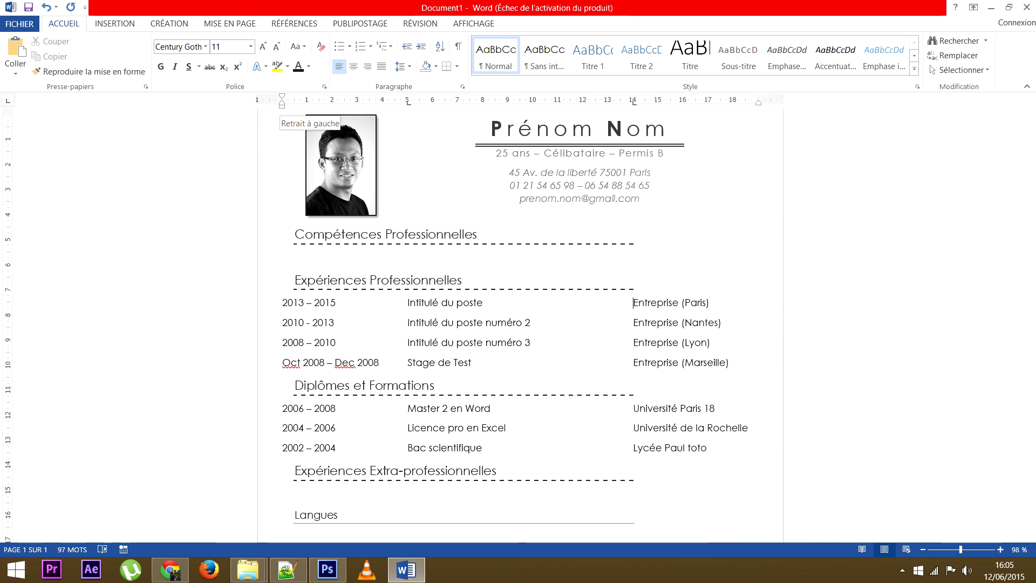
{"action": "double_click", "coordinate": [634, 102]}
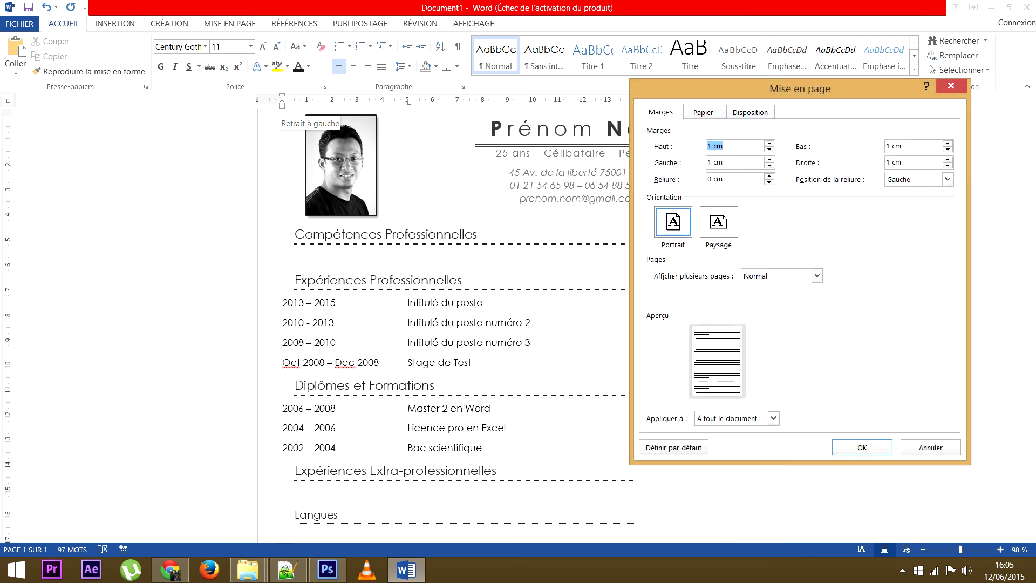
{"action": "key", "text": "Escape"}
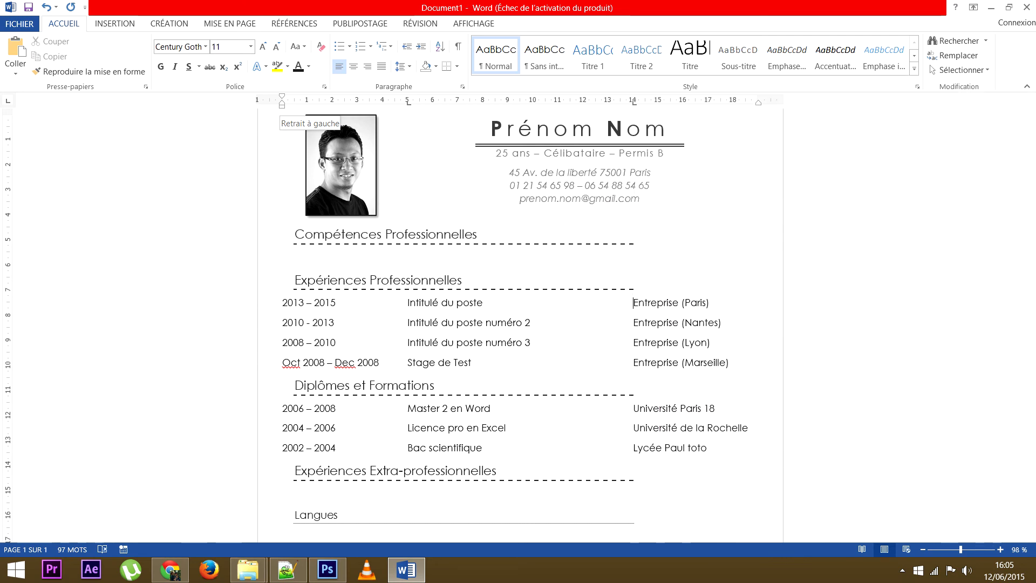
{"action": "double_click", "coordinate": [282, 102]}
{"action": "key", "text": "Escape"}
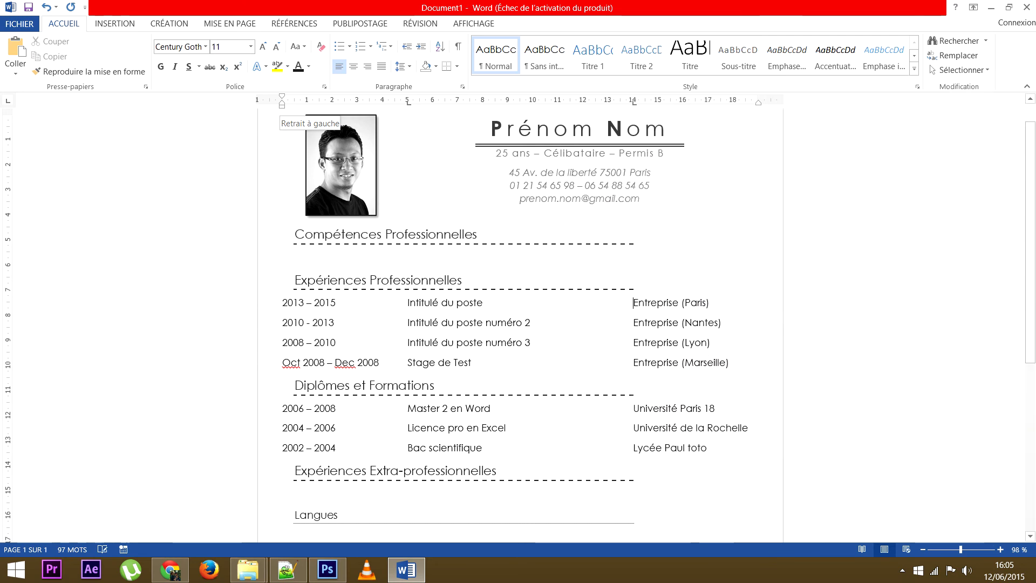
{"action": "double_click", "coordinate": [281, 102]}
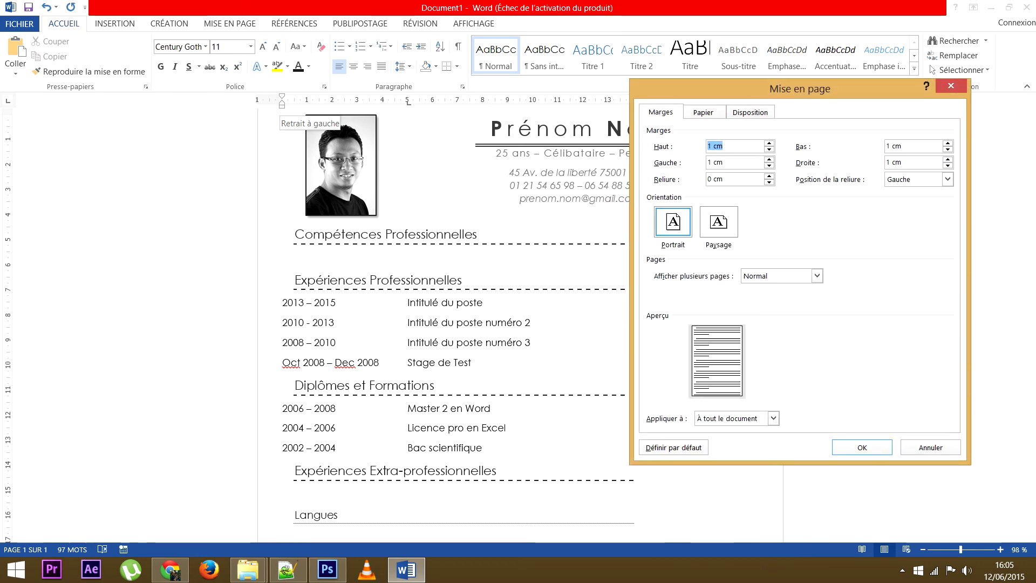
{"action": "key", "text": "Escape"}
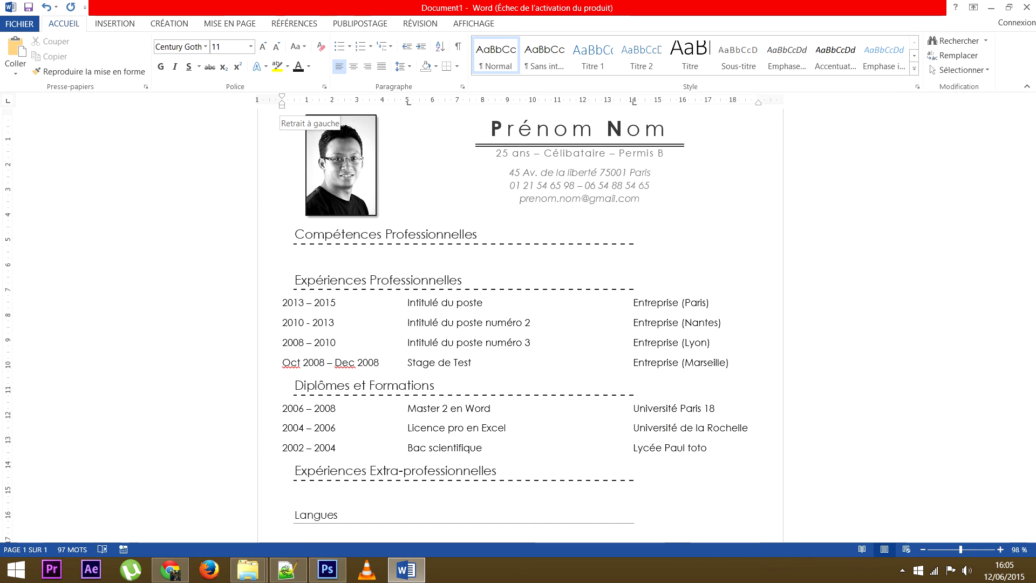
{"action": "double_click", "coordinate": [282, 102]}
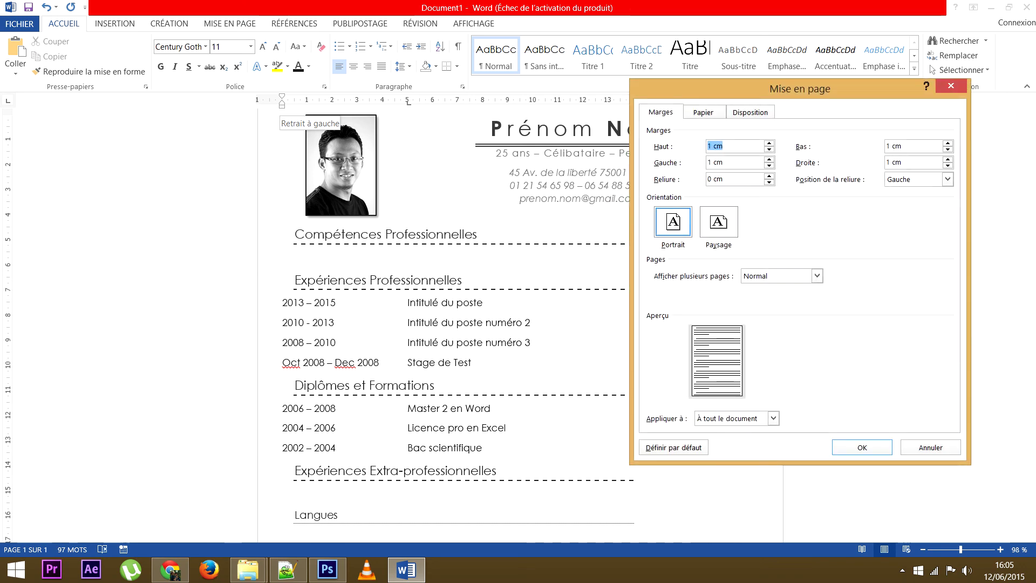
{"action": "key", "text": "Escape"}
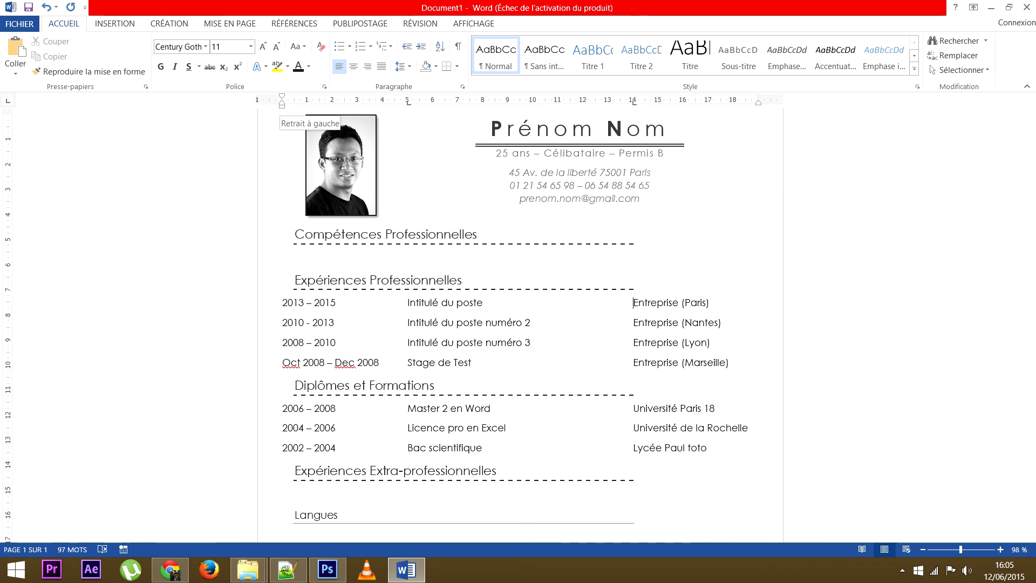
{"action": "double_click", "coordinate": [281, 101]}
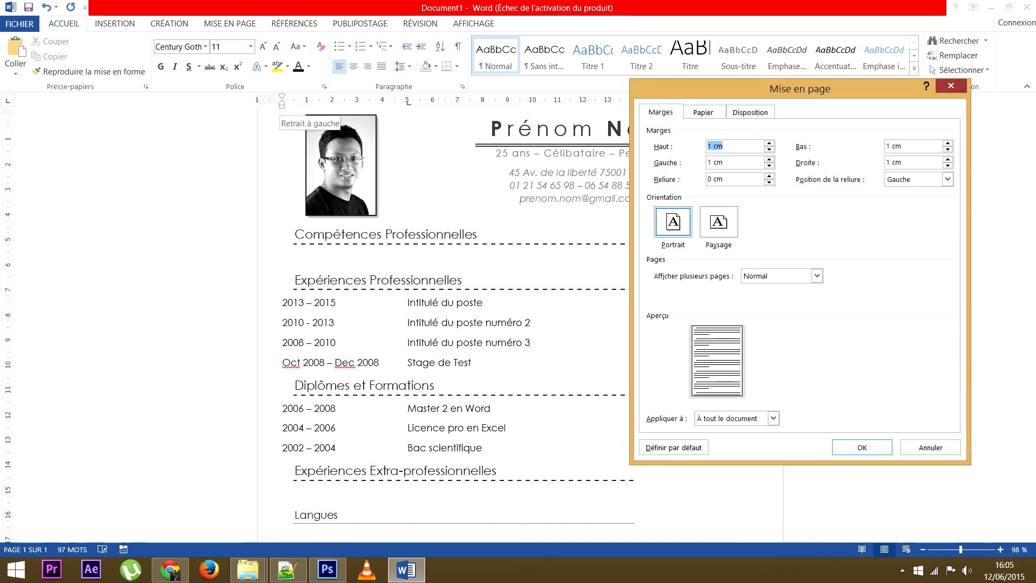
{"action": "key", "text": "Escape"}
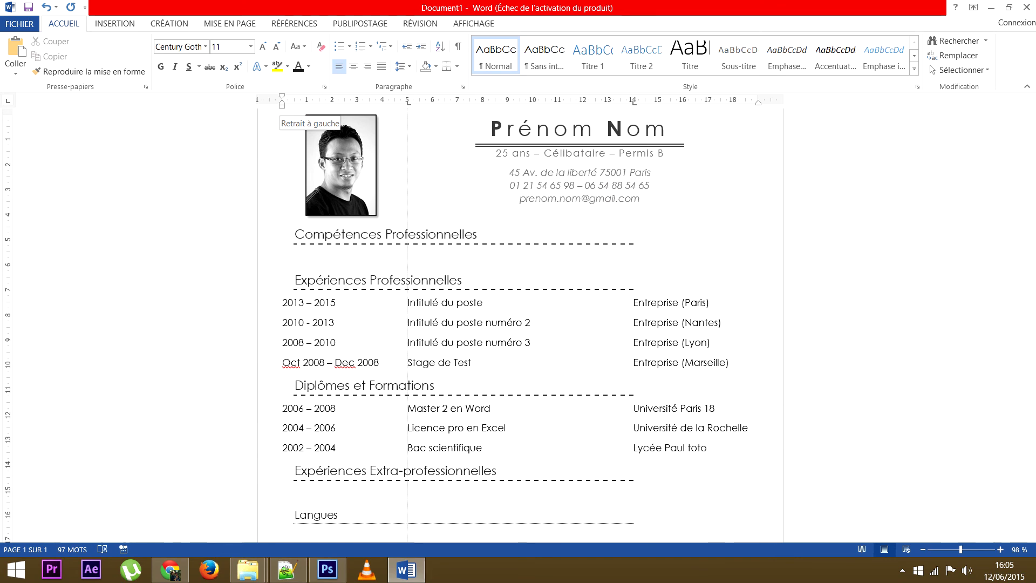
{"action": "double_click", "coordinate": [282, 102]}
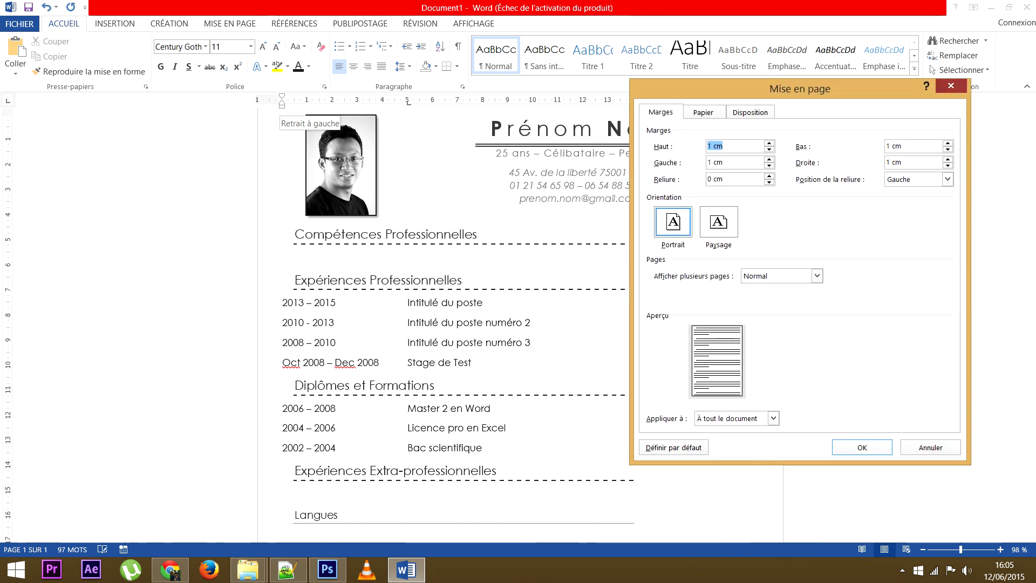
{"action": "key", "text": "Escape"}
{"action": "double_click", "coordinate": [409, 102]}
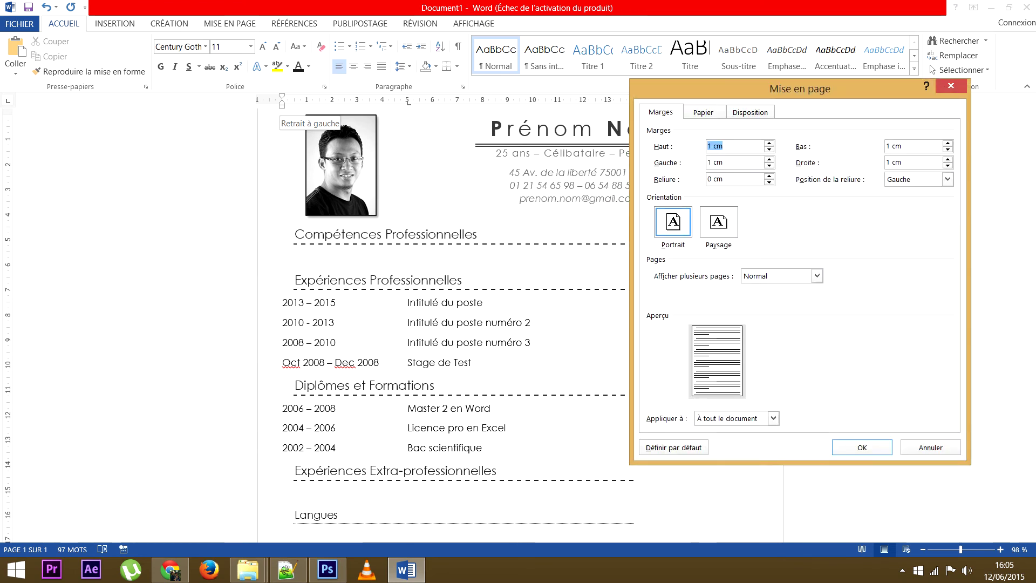
{"action": "key", "text": "Escape"}
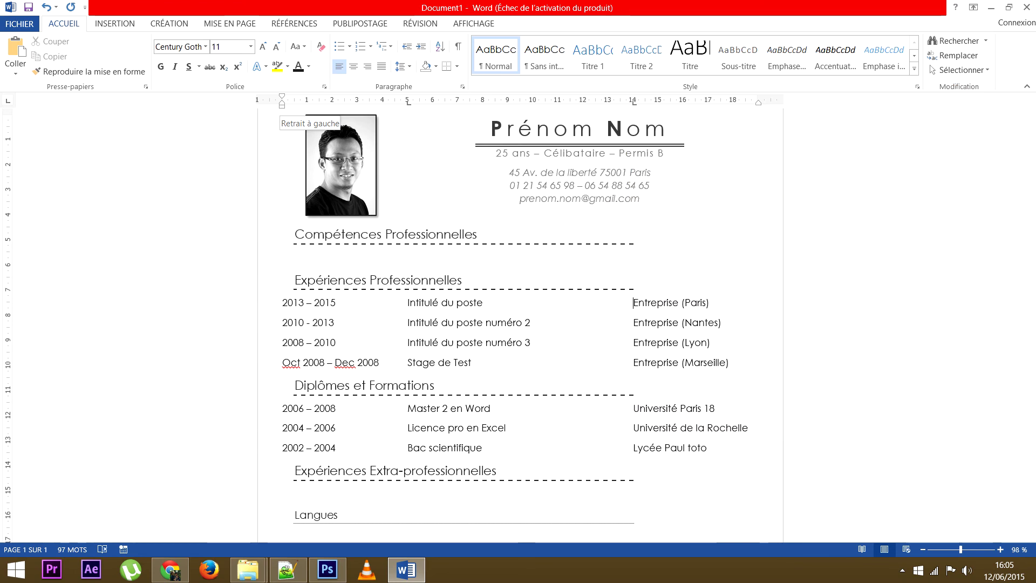
{"action": "double_click", "coordinate": [281, 102]}
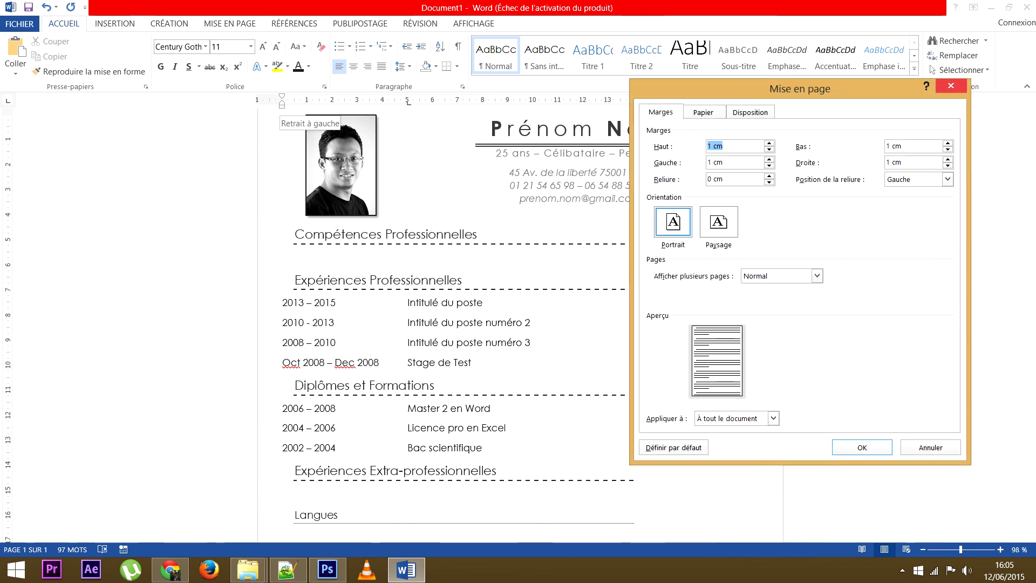
{"action": "key", "text": "Escape"}
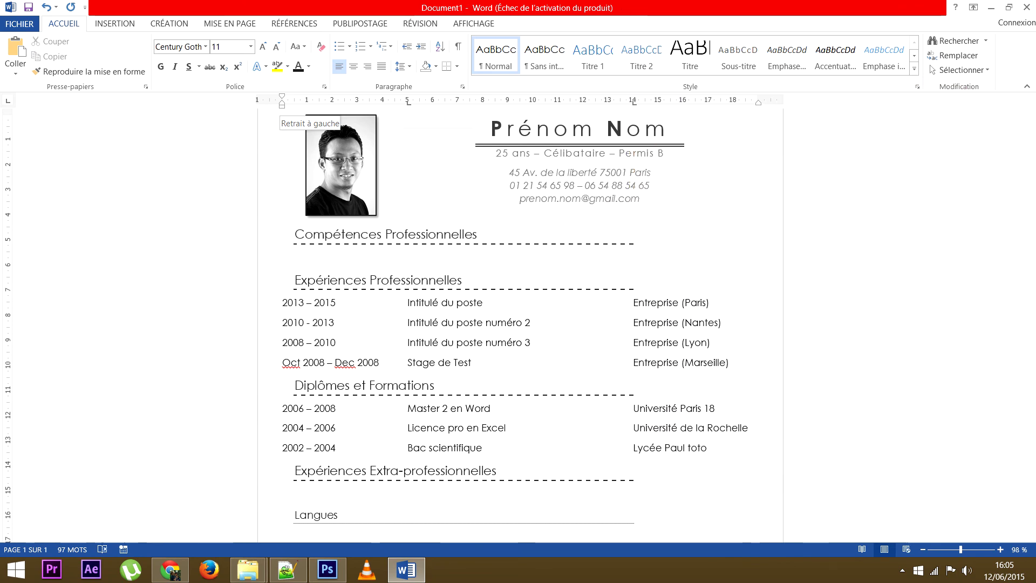
{"action": "double_click", "coordinate": [407, 102]}
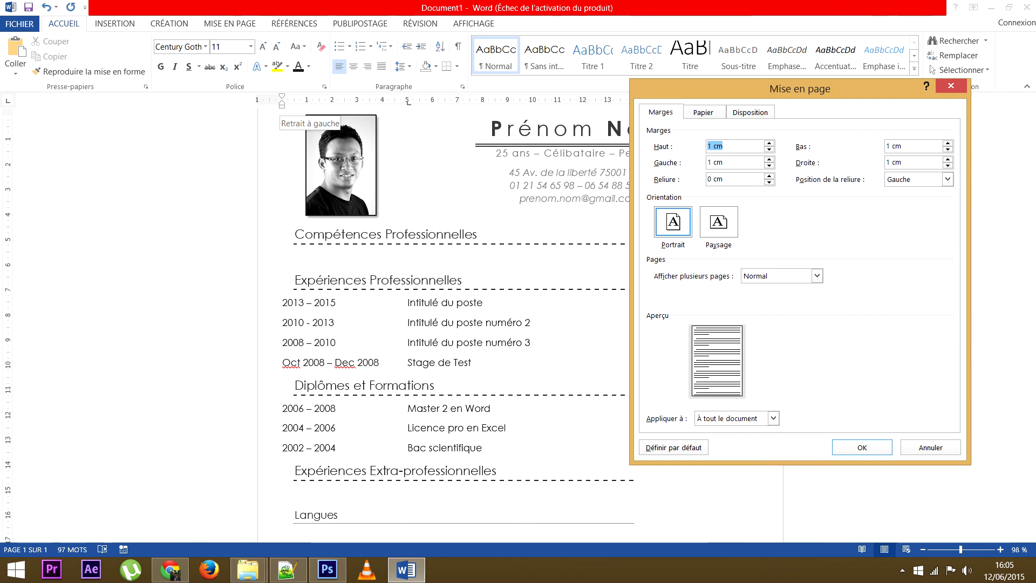
{"action": "key", "text": "Escape"}
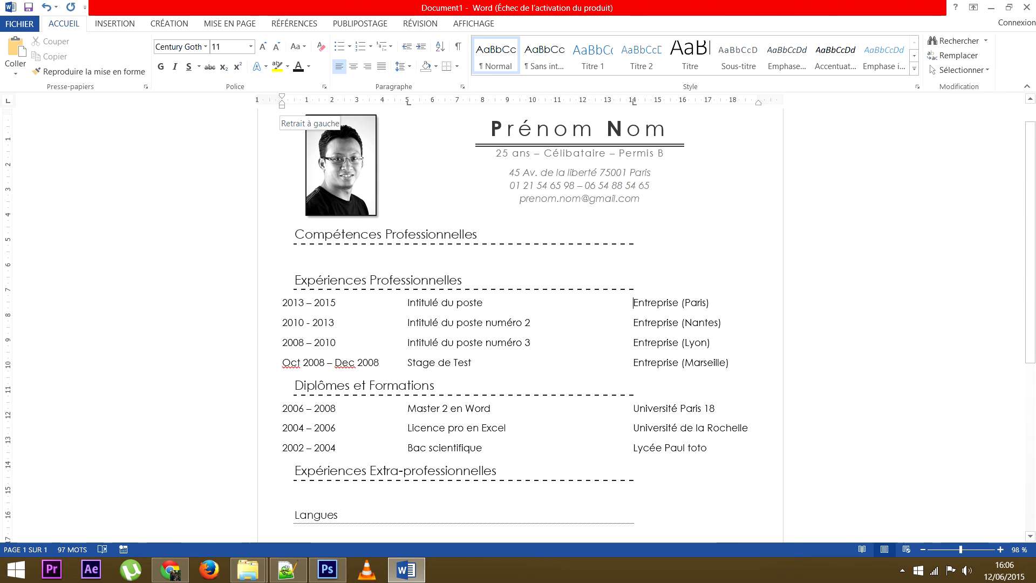
Open the tab stop settings of the 2013 – 2015 entry and examine its 5 cm and 14 cm stops.
{"action": "double_click", "coordinate": [408, 103]}
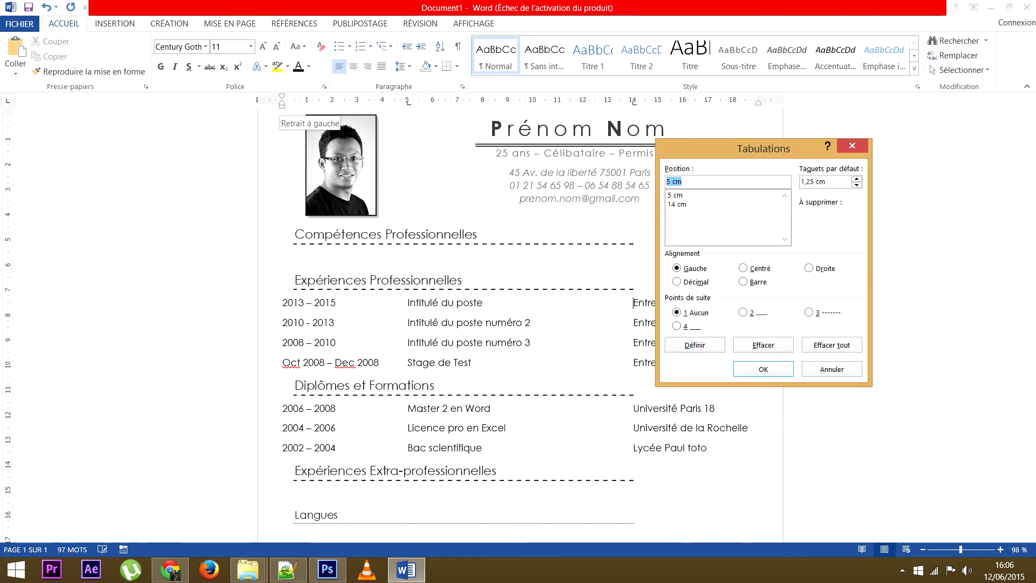
{"action": "left_click_drag", "start_coordinate": [763, 148], "coordinate": [149, 134]}
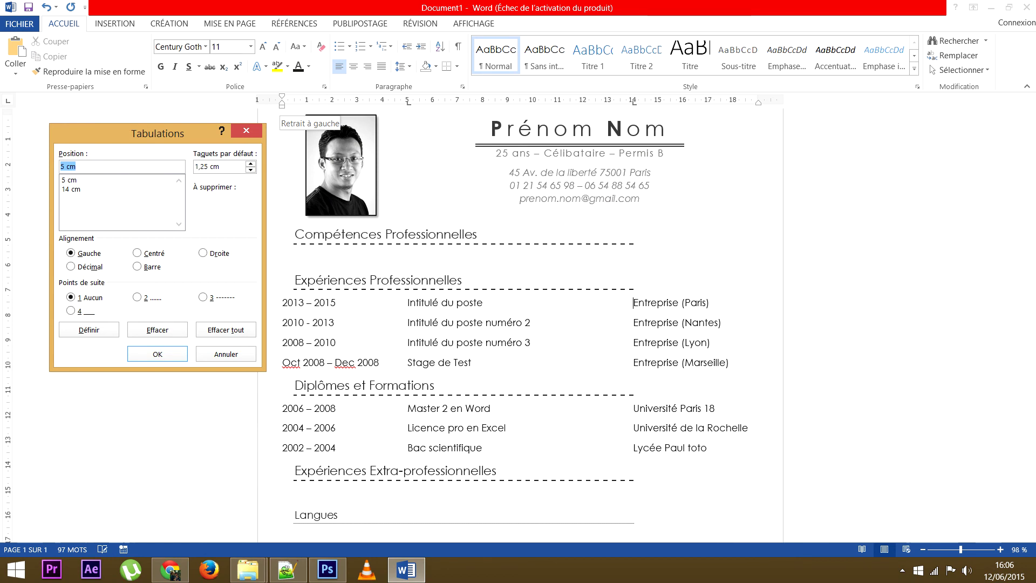
{"action": "left_click_drag", "start_coordinate": [150, 133], "coordinate": [830, 113]}
{"action": "left_click", "coordinate": [750, 161]}
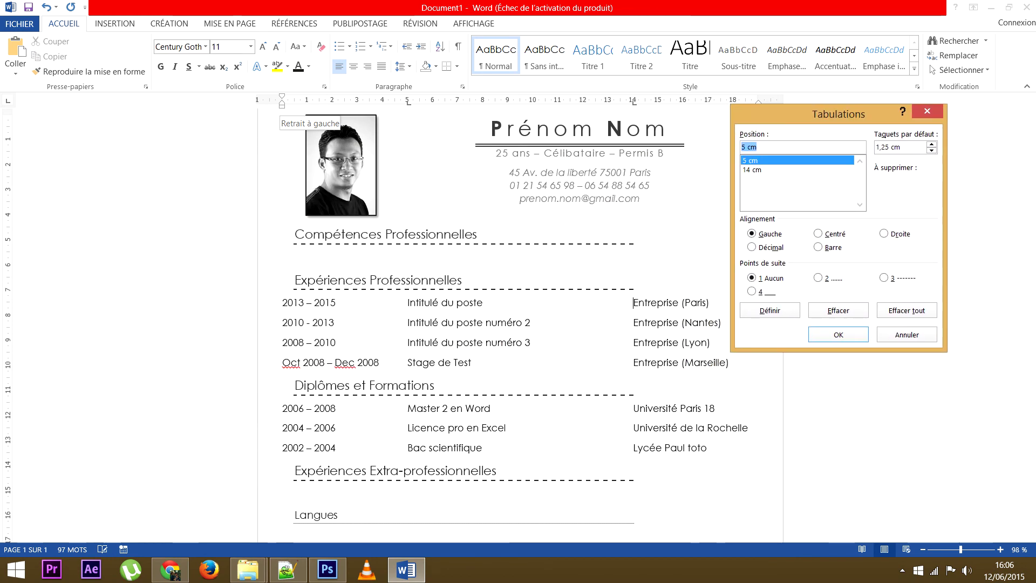
{"action": "left_click", "coordinate": [752, 170]}
{"action": "left_click", "coordinate": [751, 161]}
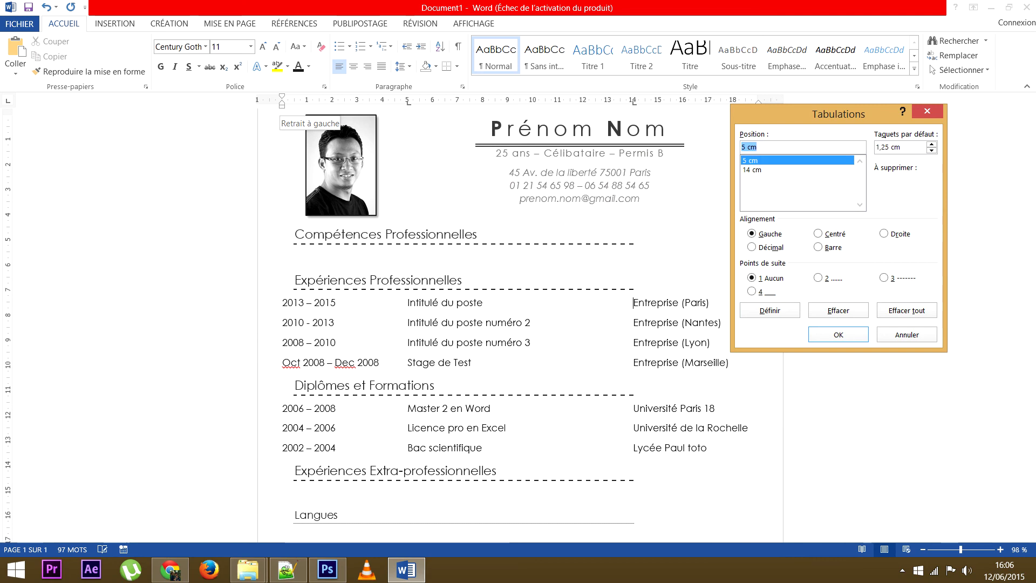
{"action": "left_click", "coordinate": [752, 169]}
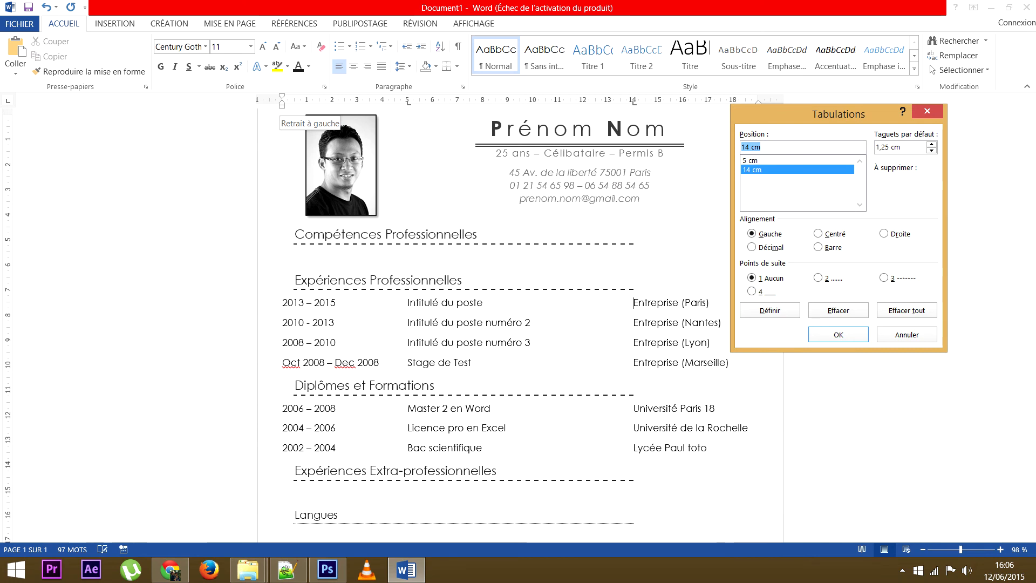
{"action": "left_click", "coordinate": [750, 160]}
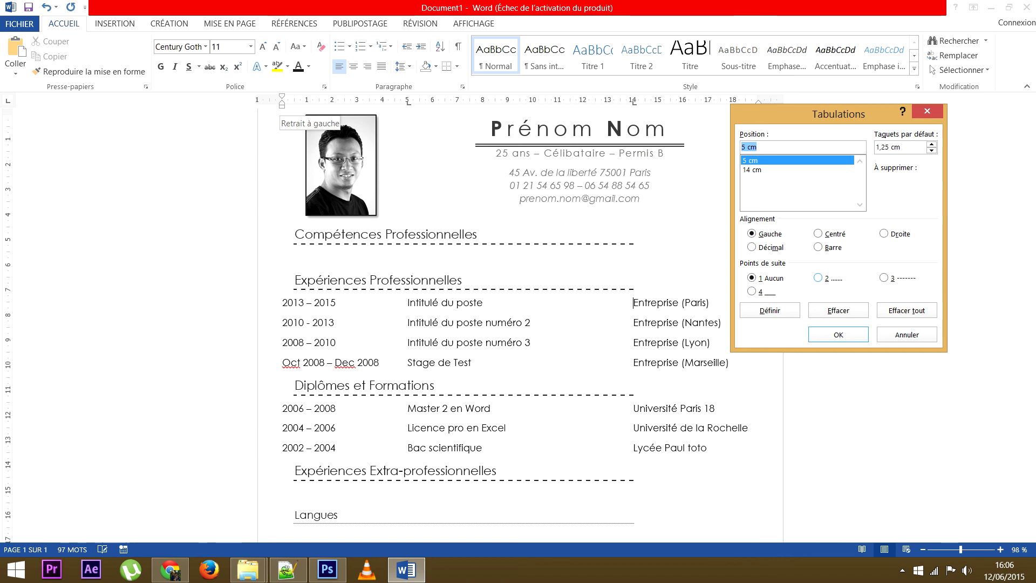
Define dotted leader style 2 for the 5 cm tab stop of the 2013 – 2015 entry.
{"action": "left_click", "coordinate": [817, 277]}
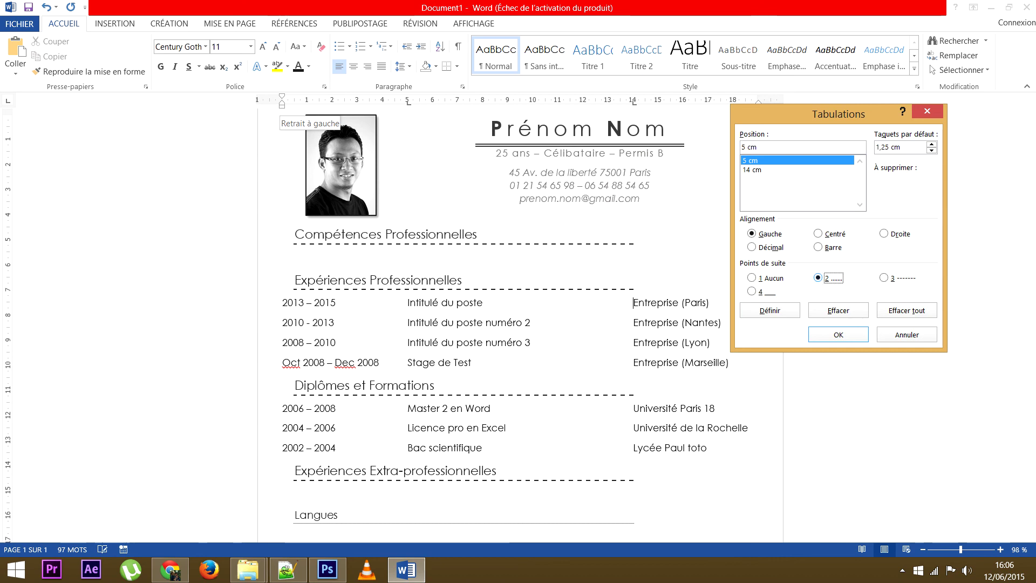
{"action": "left_click", "coordinate": [884, 277]}
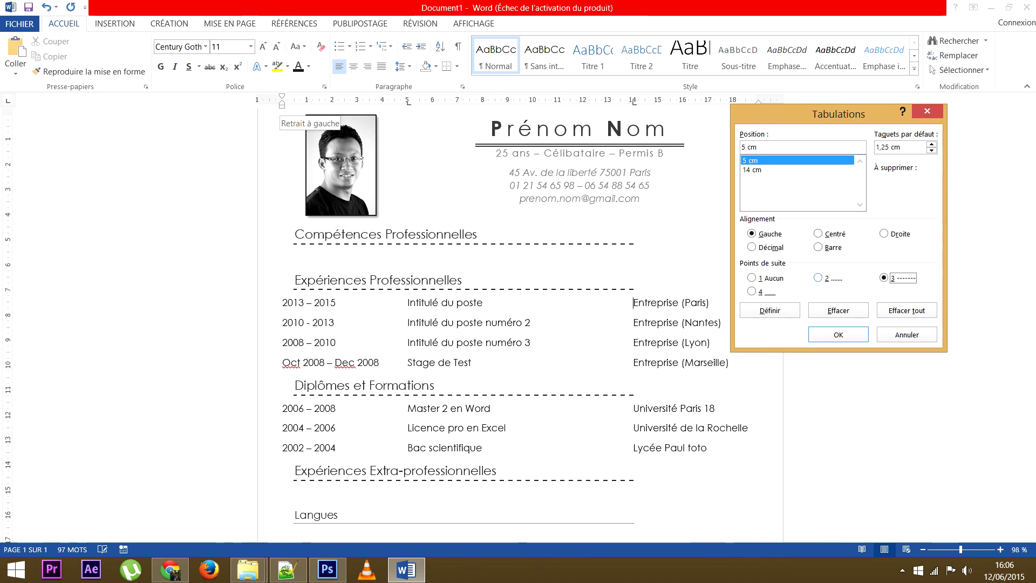
{"action": "left_click", "coordinate": [764, 291]}
{"action": "left_click", "coordinate": [817, 278]}
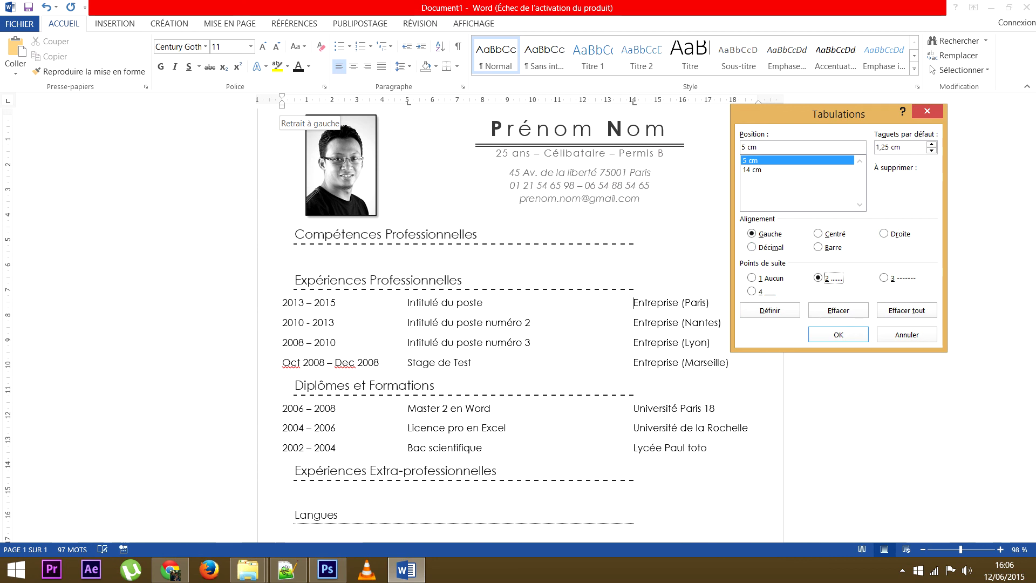
{"action": "left_click", "coordinate": [752, 170]}
{"action": "left_click", "coordinate": [750, 160]}
{"action": "left_click", "coordinate": [752, 170]}
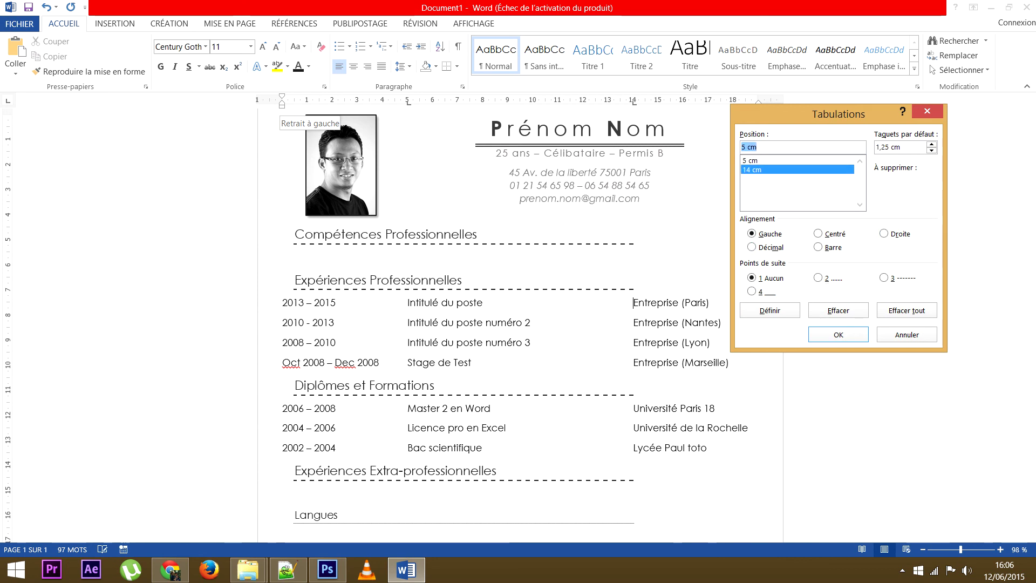
{"action": "left_click", "coordinate": [750, 160]}
{"action": "left_click", "coordinate": [817, 278]}
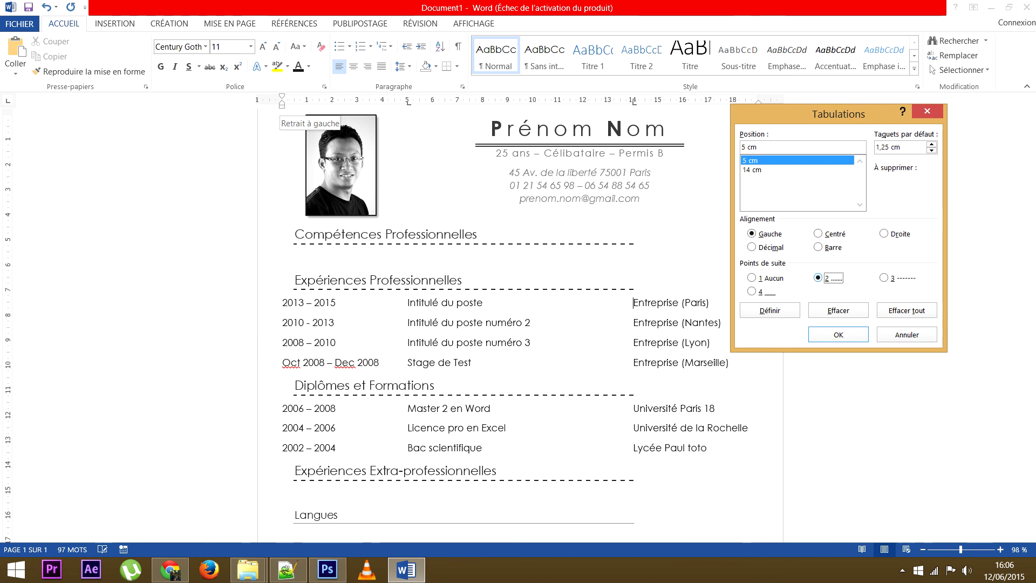
{"action": "left_click", "coordinate": [770, 310]}
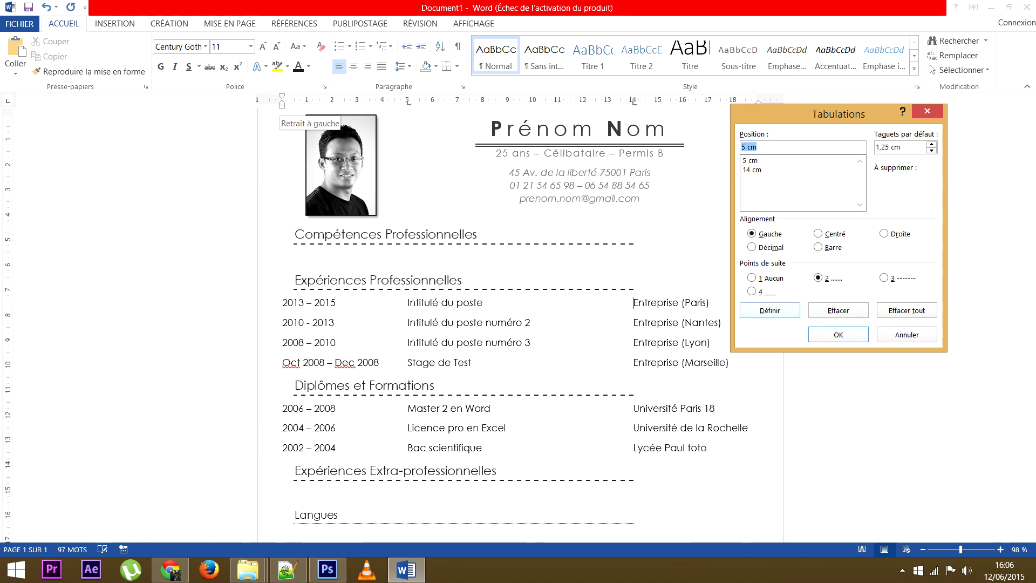
Set dotted leader style 2 on the 14 cm tab stop of the 2013 – 2015 entry and apply the tab settings.
{"action": "left_click", "coordinate": [751, 170]}
{"action": "left_click", "coordinate": [818, 278]}
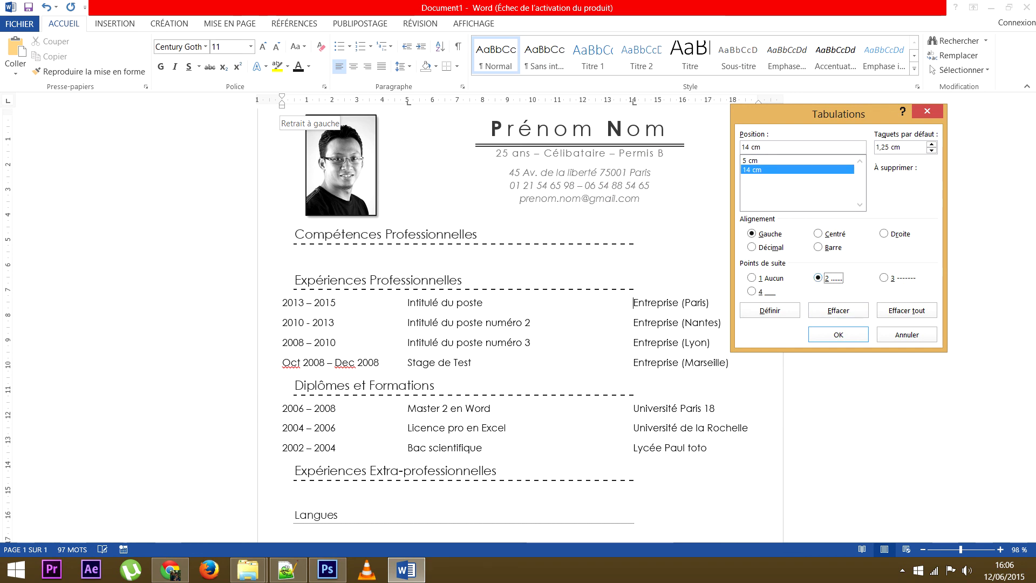
{"action": "key", "text": "Return"}
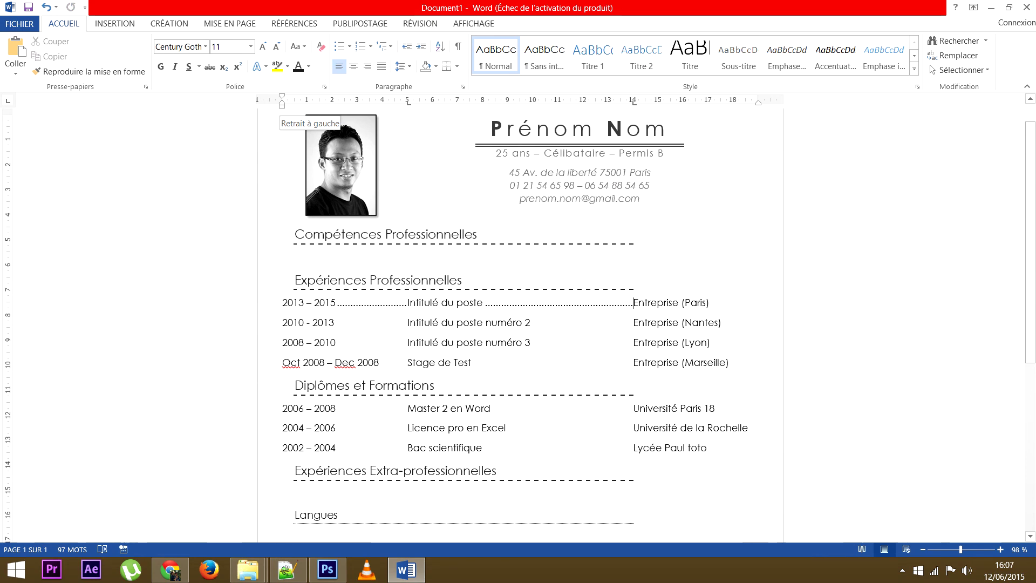
Apply dotted leader style 2 to the 5 cm tab stop of all entries from 2013 – 2015 down to 2002 – 2004.
{"action": "left_click_drag", "start_coordinate": [316, 302], "coordinate": [530, 342]}
{"action": "left_click", "coordinate": [531, 343]}
{"action": "left_click_drag", "start_coordinate": [326, 303], "coordinate": [686, 448]}
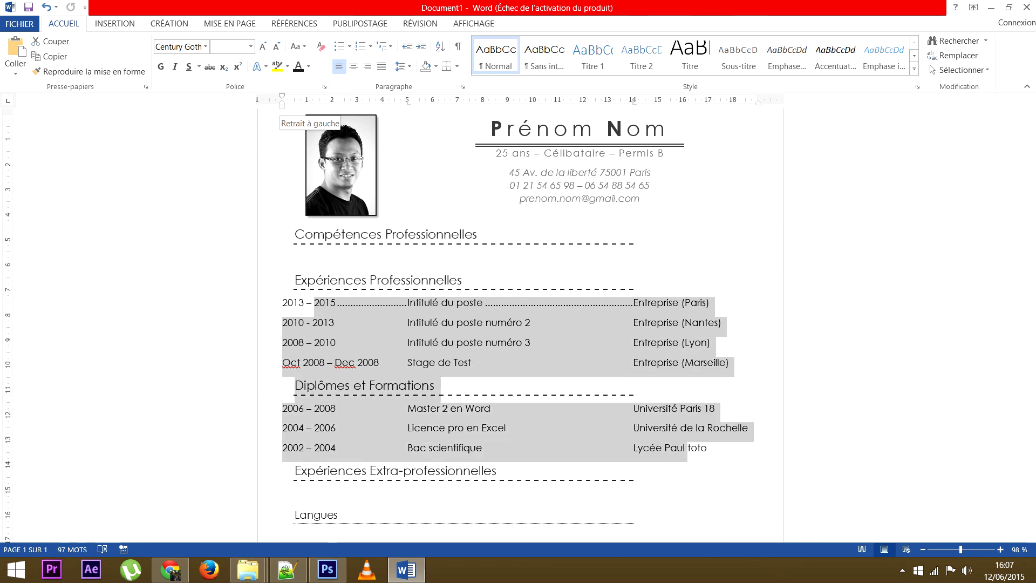
{"action": "double_click", "coordinate": [409, 103]}
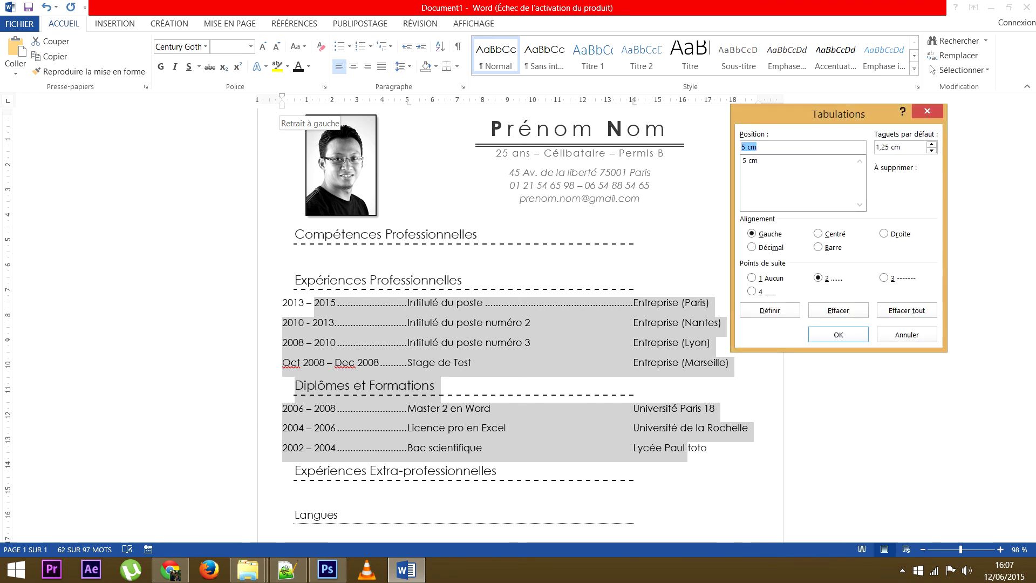
{"action": "left_click", "coordinate": [761, 161]}
{"action": "left_click", "coordinate": [818, 278]}
{"action": "left_click", "coordinate": [752, 277]}
{"action": "left_click", "coordinate": [819, 278]}
{"action": "left_click", "coordinate": [837, 335]}
{"action": "key", "text": "Return"}
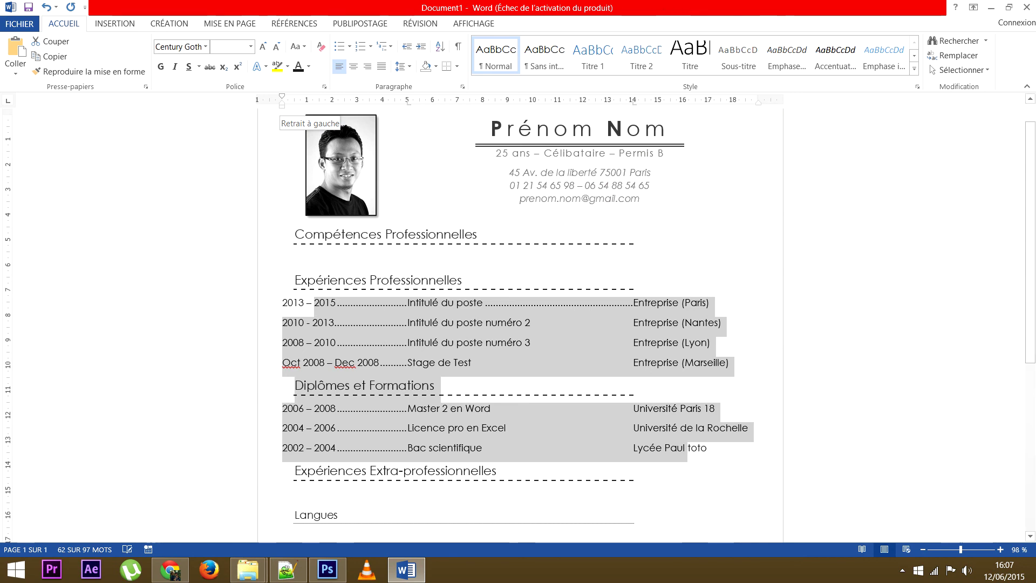
Apply dotted leader style 2 to the 14 cm tab stop of all the selected experience and diploma entries, then deselect them.
{"action": "double_click", "coordinate": [634, 103]}
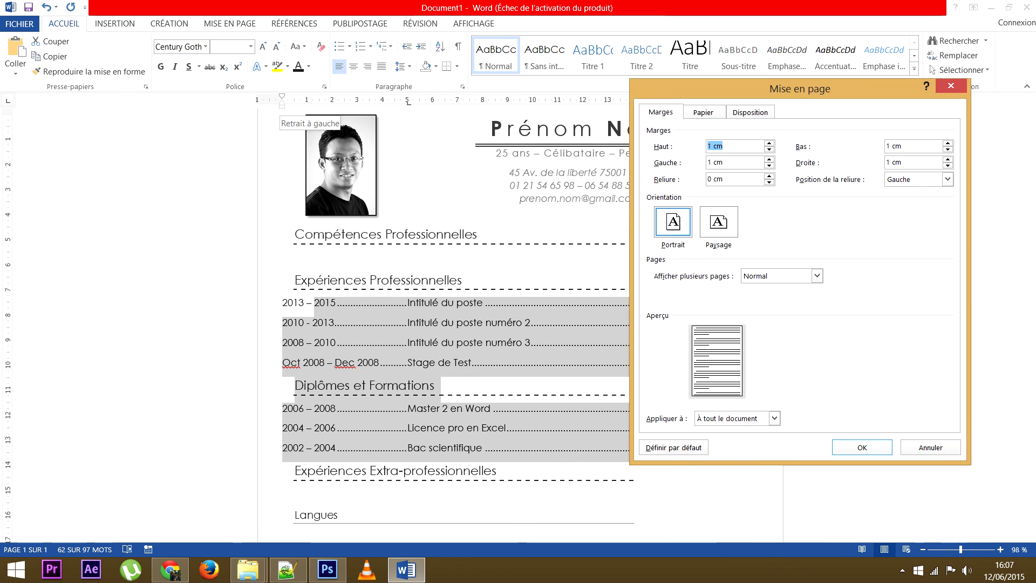
{"action": "key", "text": "Escape"}
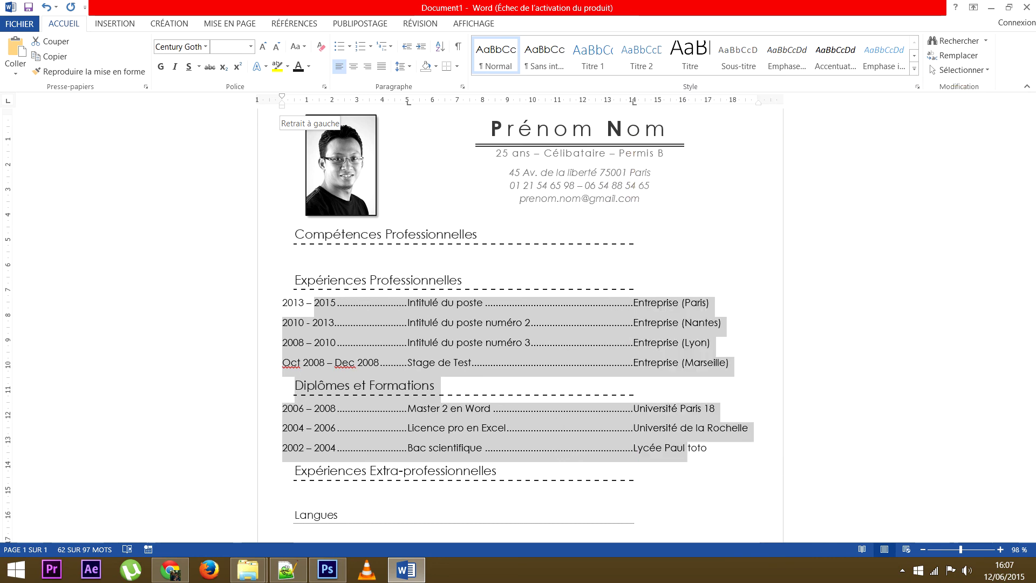
{"action": "double_click", "coordinate": [281, 105]}
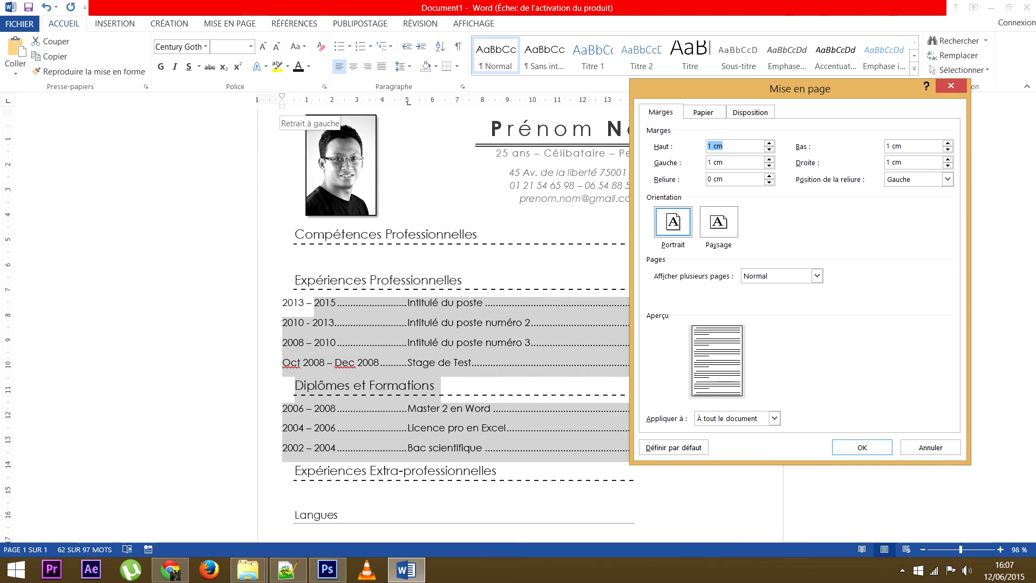
{"action": "key", "text": "Escape"}
{"action": "double_click", "coordinate": [634, 102]}
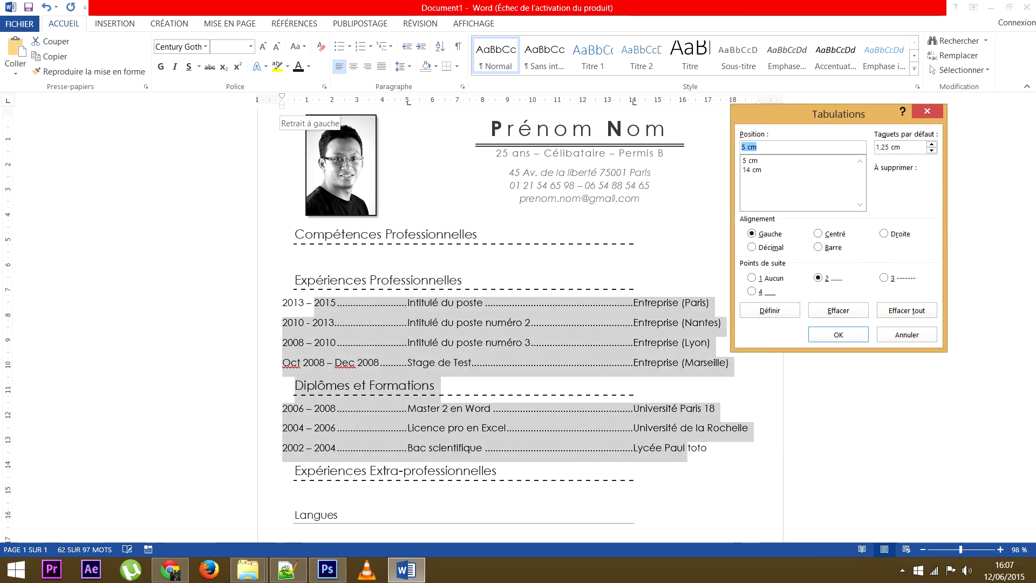
{"action": "left_click", "coordinate": [752, 170]}
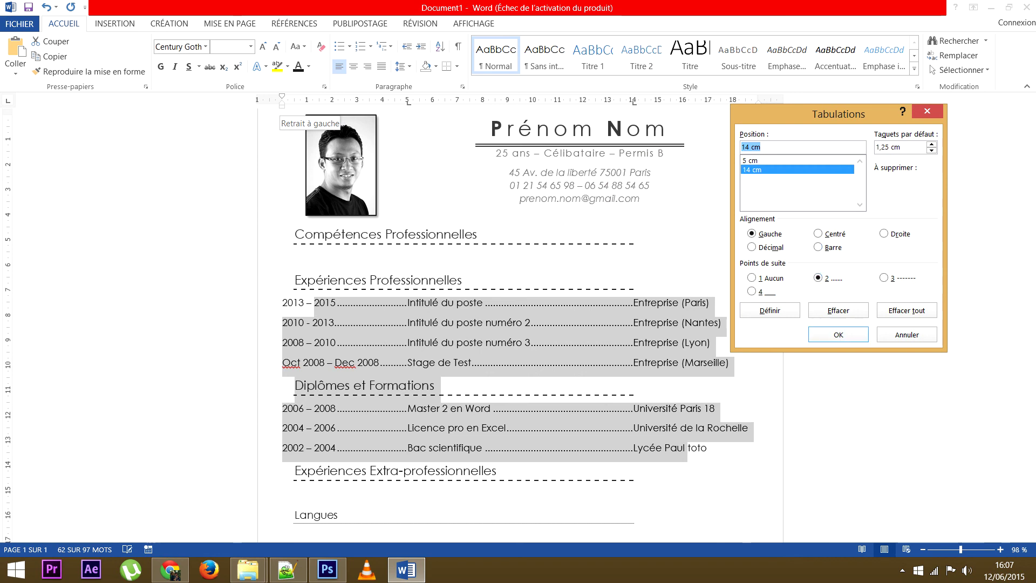
{"action": "left_click", "coordinate": [838, 334]}
{"action": "left_click", "coordinate": [712, 343]}
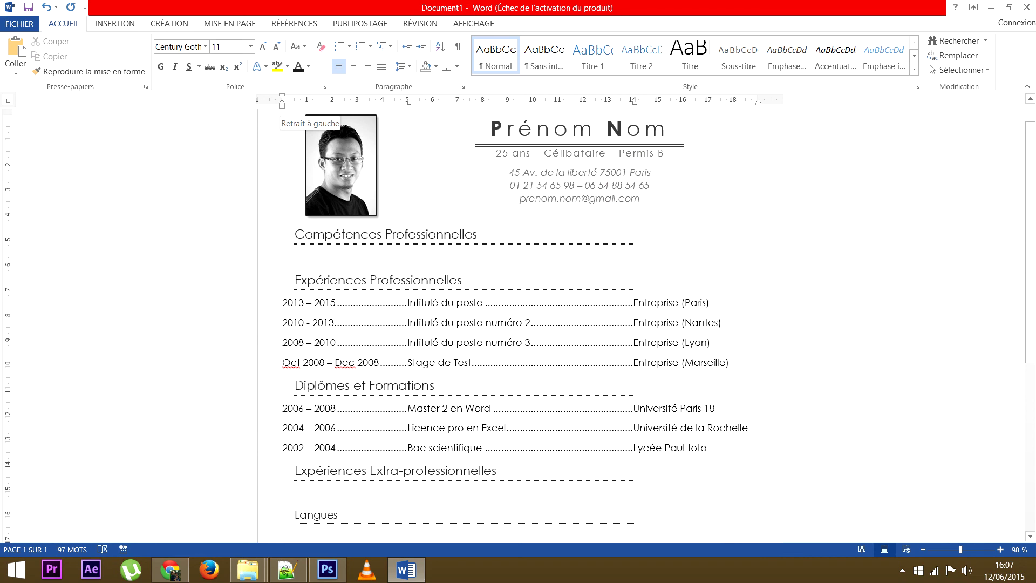
Review the CV layout from the header down to the Langues and Informatique sections.
{"action": "scroll", "coordinate": [520, 326], "scroll_direction": "down", "scroll_amount": 1}
{"action": "scroll", "coordinate": [520, 326], "scroll_direction": "down", "scroll_amount": 2}
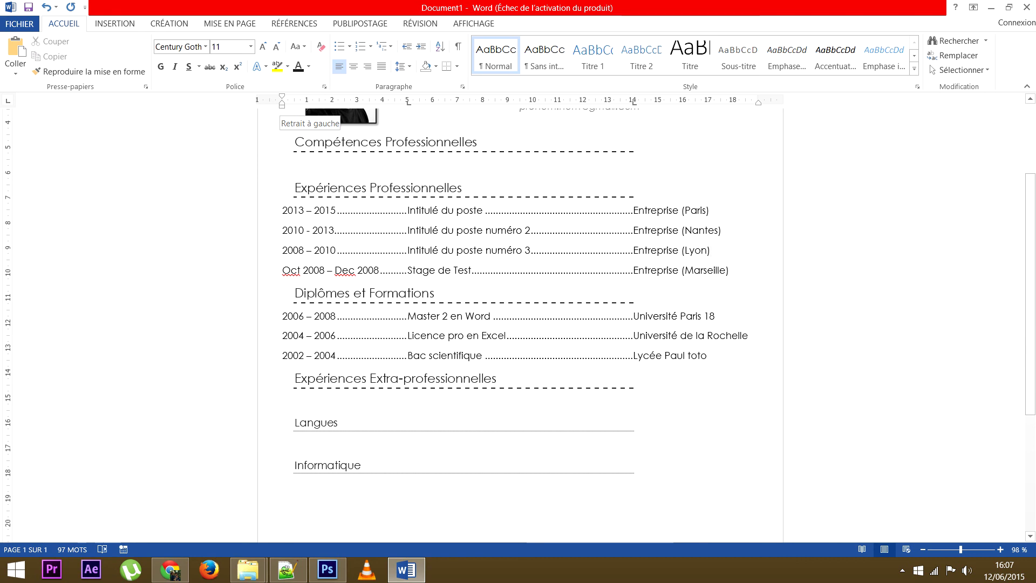
{"action": "scroll", "coordinate": [520, 324], "scroll_direction": "up", "scroll_amount": 3}
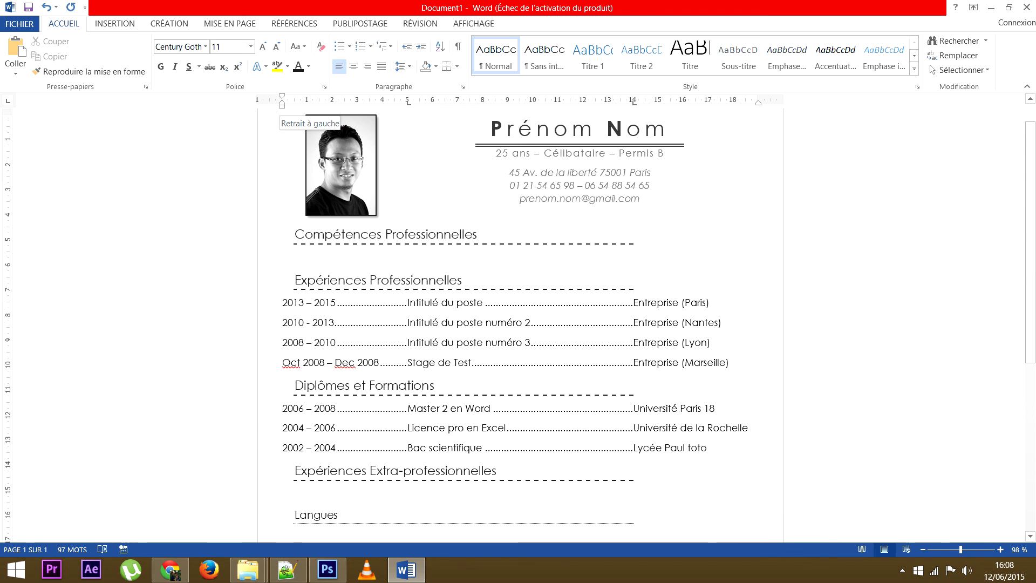
{"action": "scroll", "coordinate": [518, 324], "scroll_direction": "down", "scroll_amount": 1}
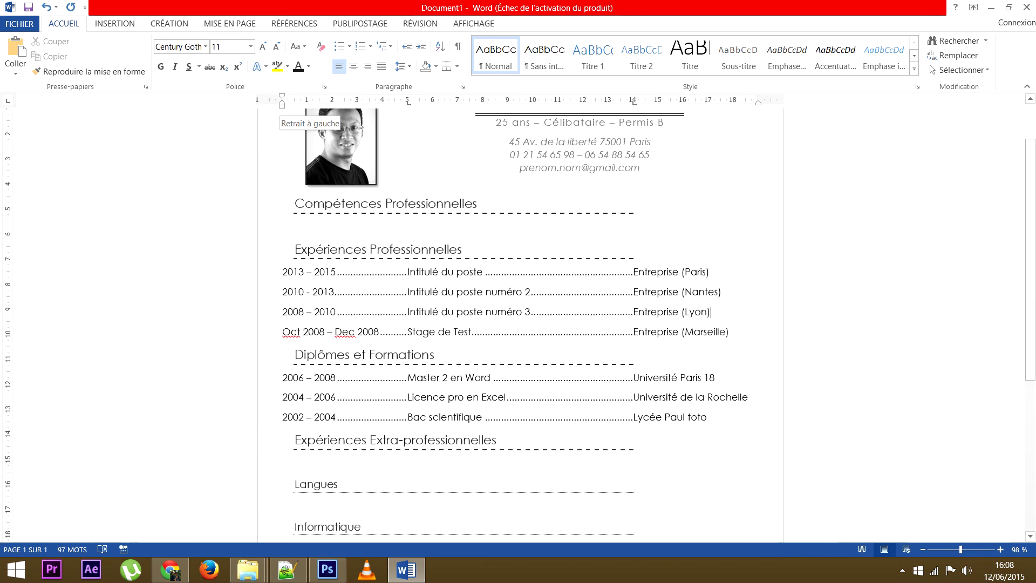
{"action": "scroll", "coordinate": [518, 324], "scroll_direction": "up", "scroll_amount": 1}
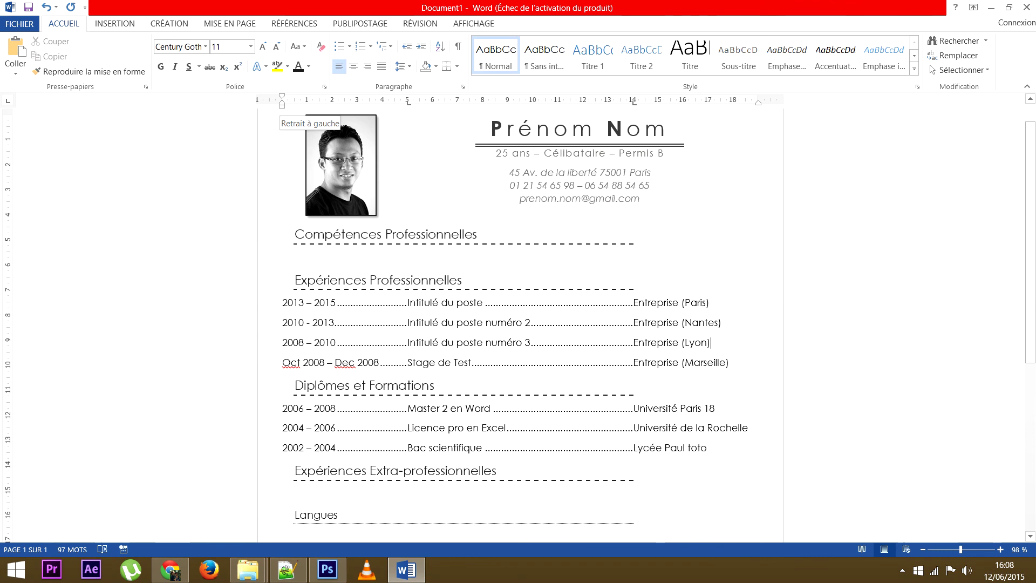
{"action": "scroll", "coordinate": [517, 324], "scroll_direction": "down", "scroll_amount": 1}
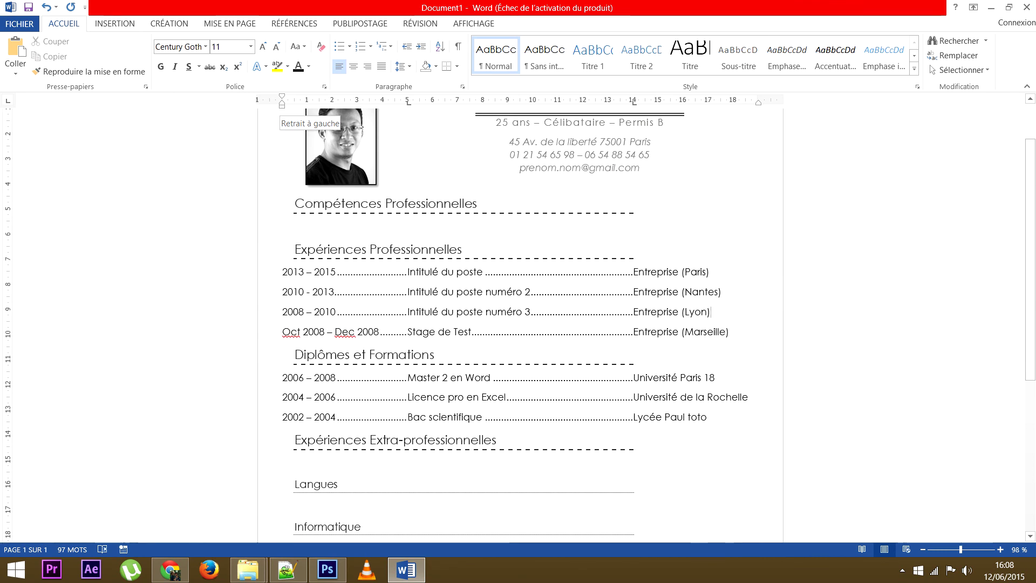
{"action": "scroll", "coordinate": [518, 324], "scroll_direction": "down", "scroll_amount": 1}
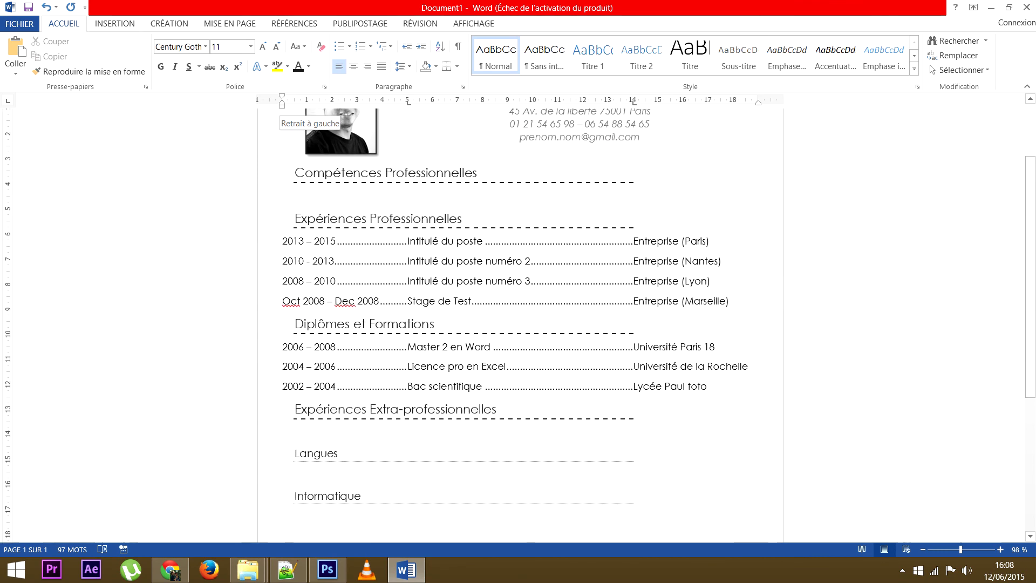
{"action": "scroll", "coordinate": [518, 324], "scroll_direction": "up", "scroll_amount": 2}
{"action": "scroll", "coordinate": [518, 324], "scroll_direction": "down", "scroll_amount": 2}
{"action": "scroll", "coordinate": [518, 324], "scroll_direction": "up", "scroll_amount": 1}
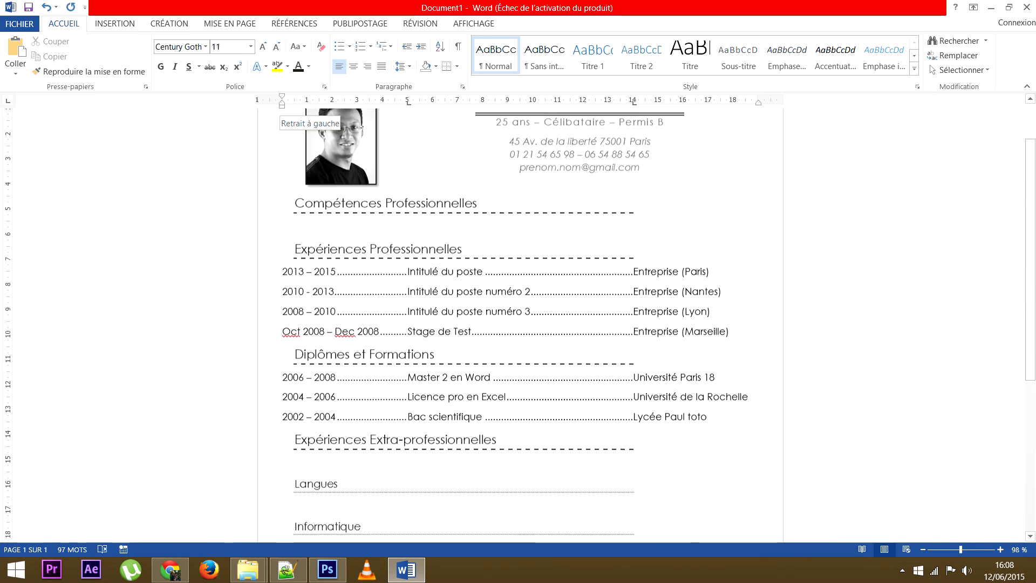
{"action": "scroll", "coordinate": [517, 323], "scroll_direction": "up", "scroll_amount": 2}
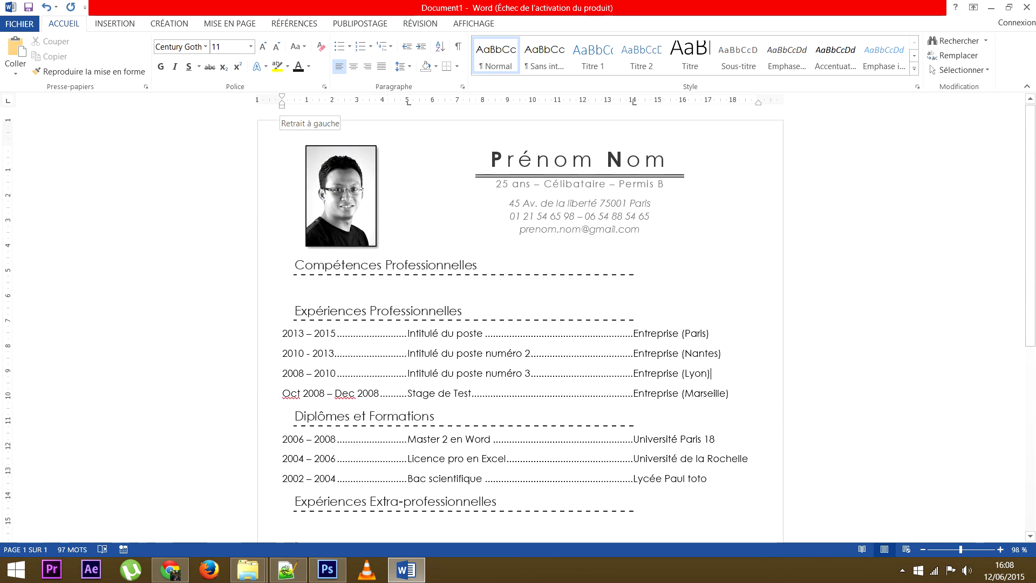